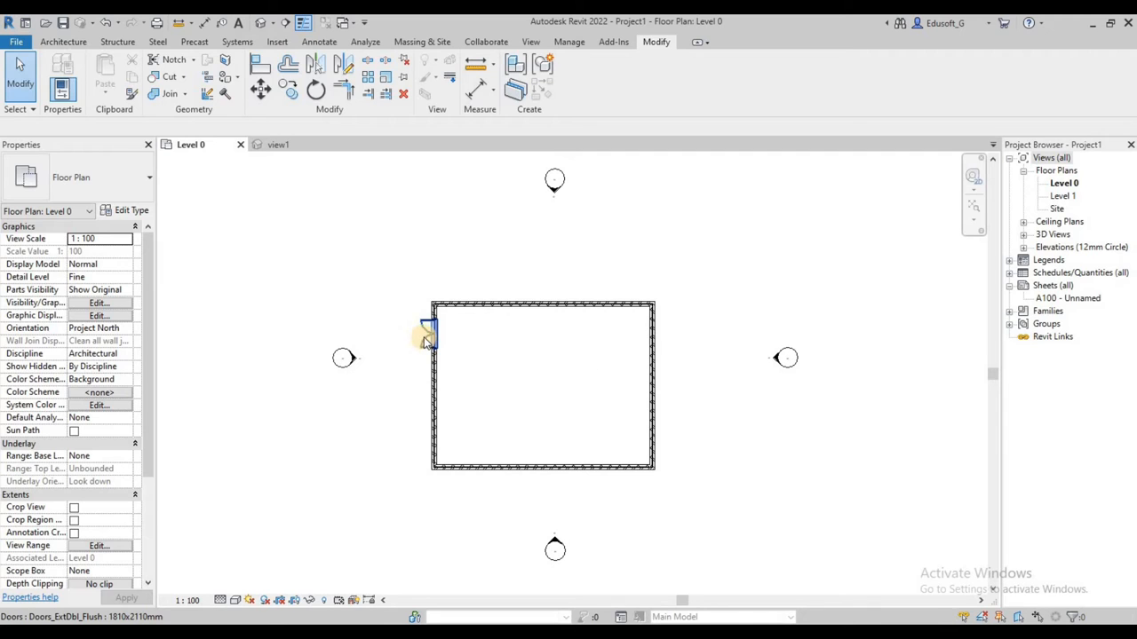
Step: Look at the double door's family in its 3D view and return to the Level 0 floor plan
click(274, 151)
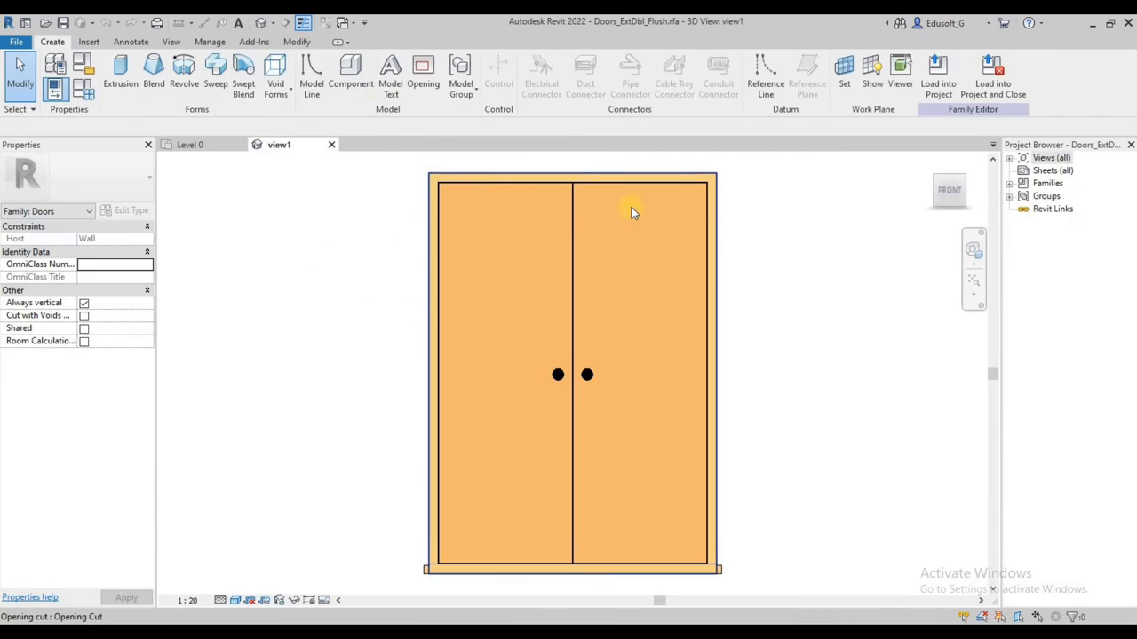
click(226, 144)
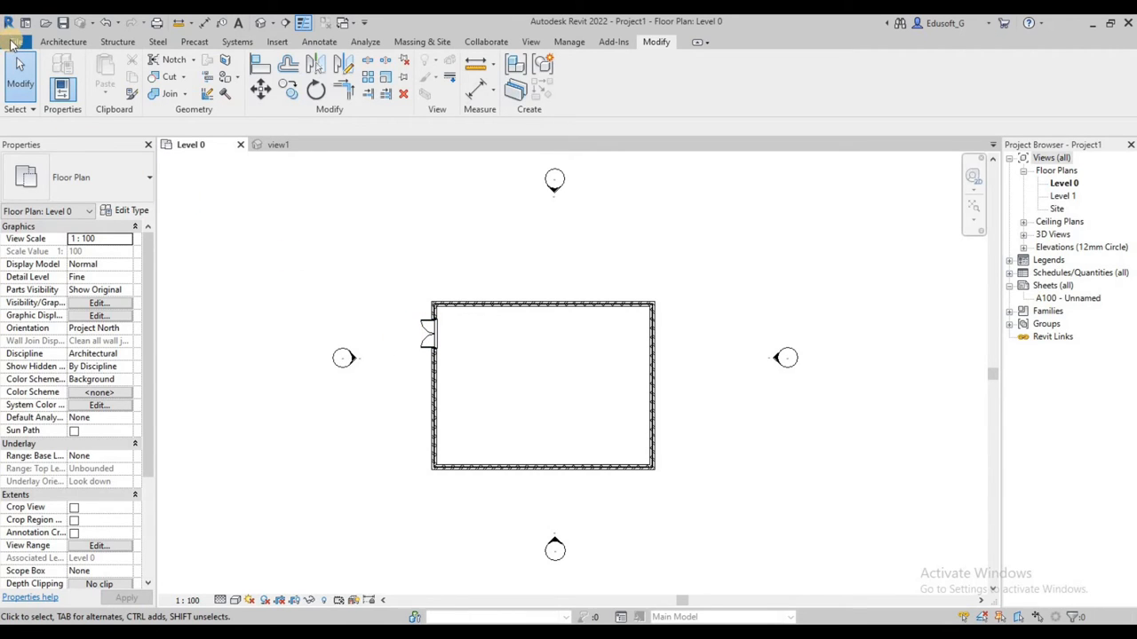
Step: Set the double-click action for Family elements to Do Nothing in the user interface options
click(18, 41)
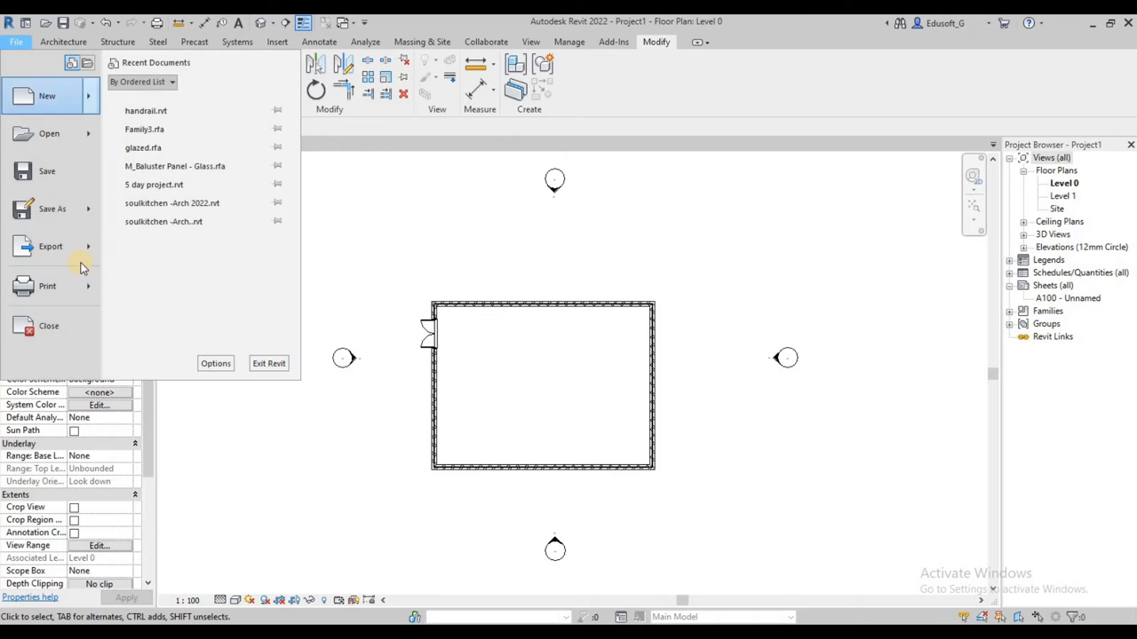
click(227, 366)
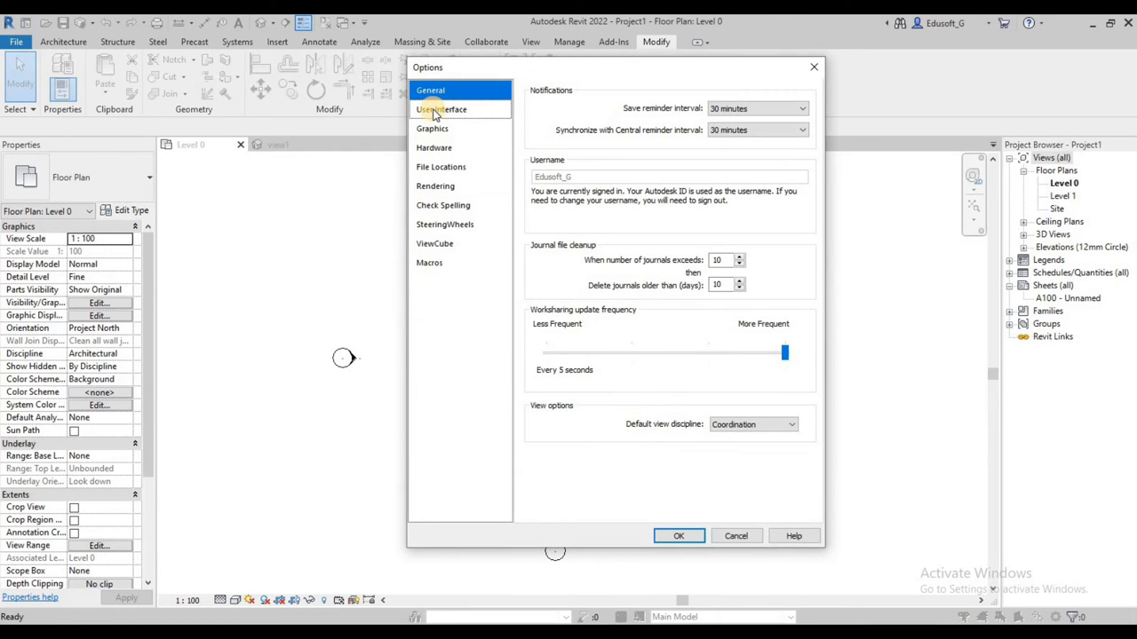
click(435, 110)
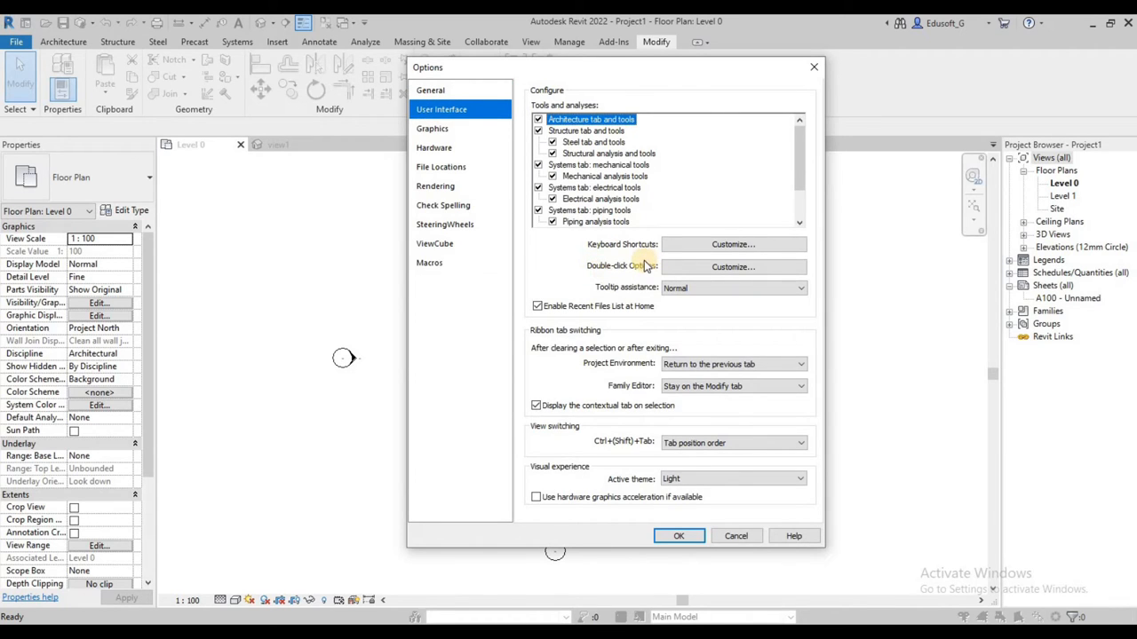
click(680, 270)
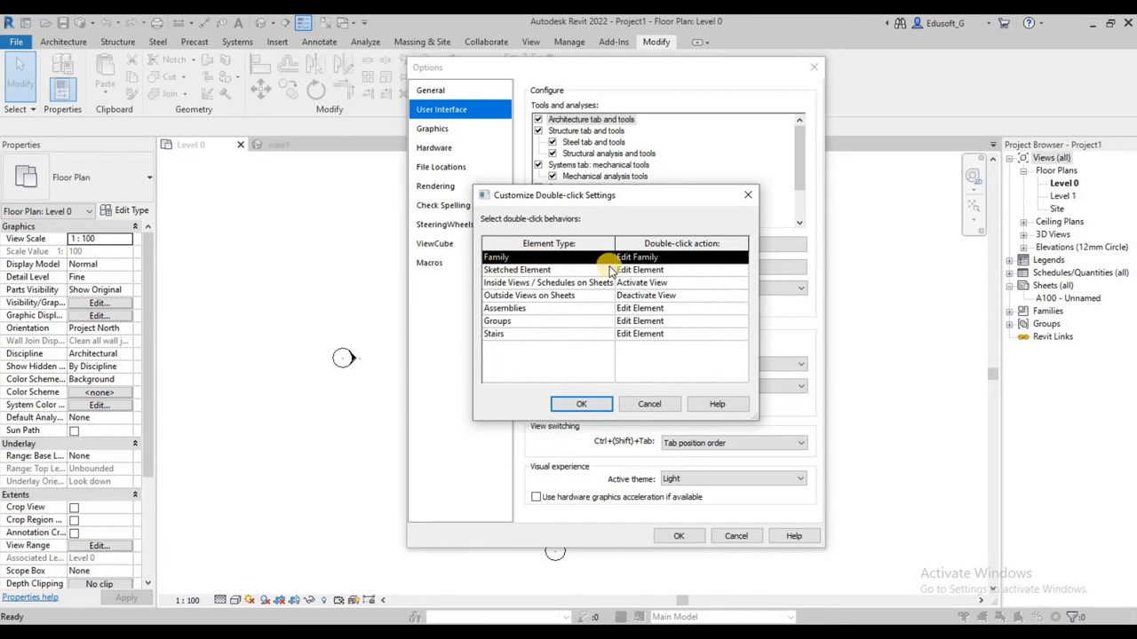
click(636, 257)
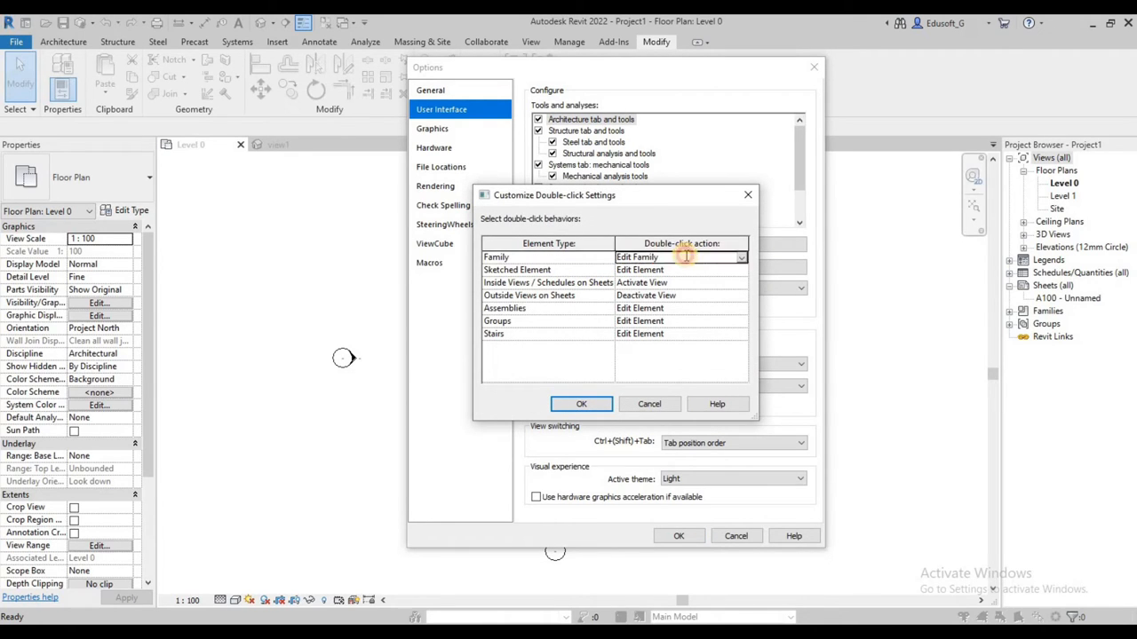
click(637, 258)
click(655, 270)
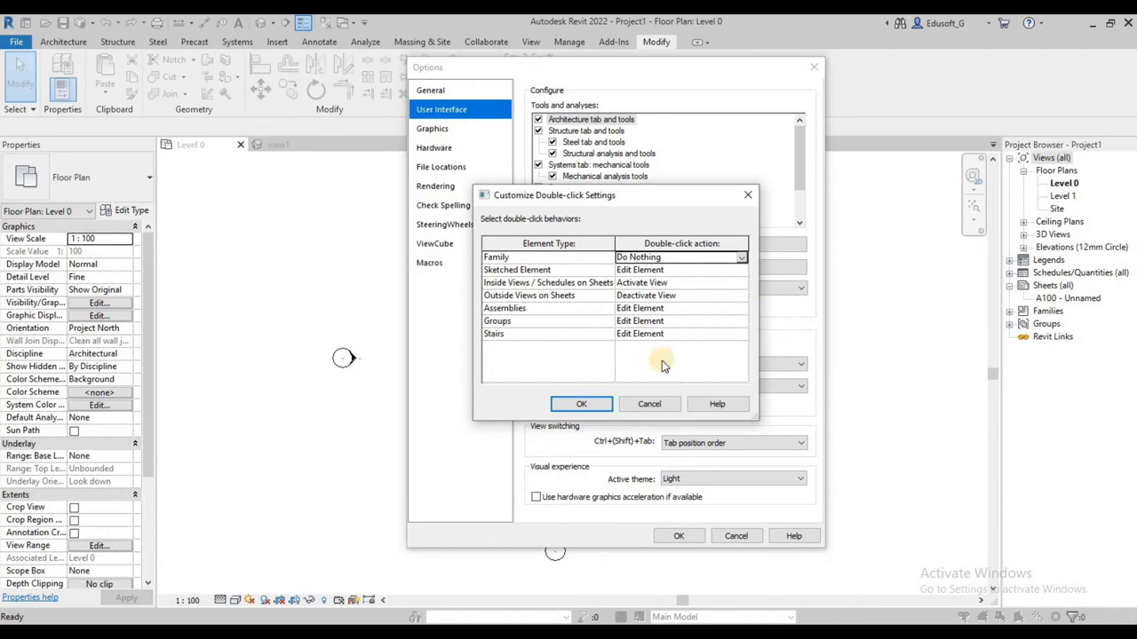
click(604, 404)
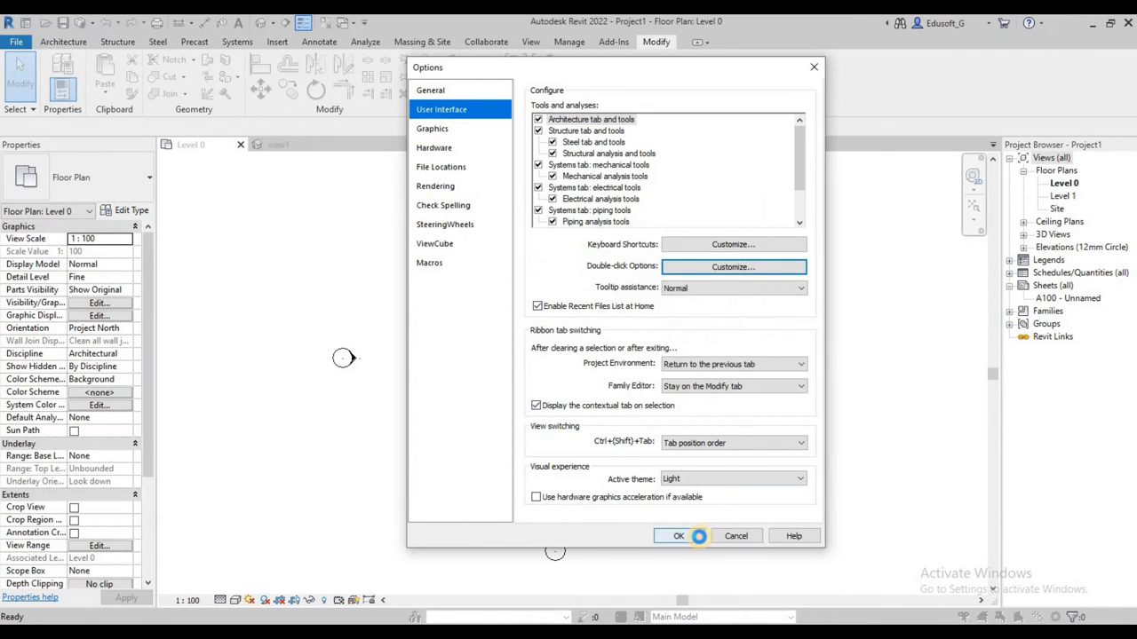
click(678, 536)
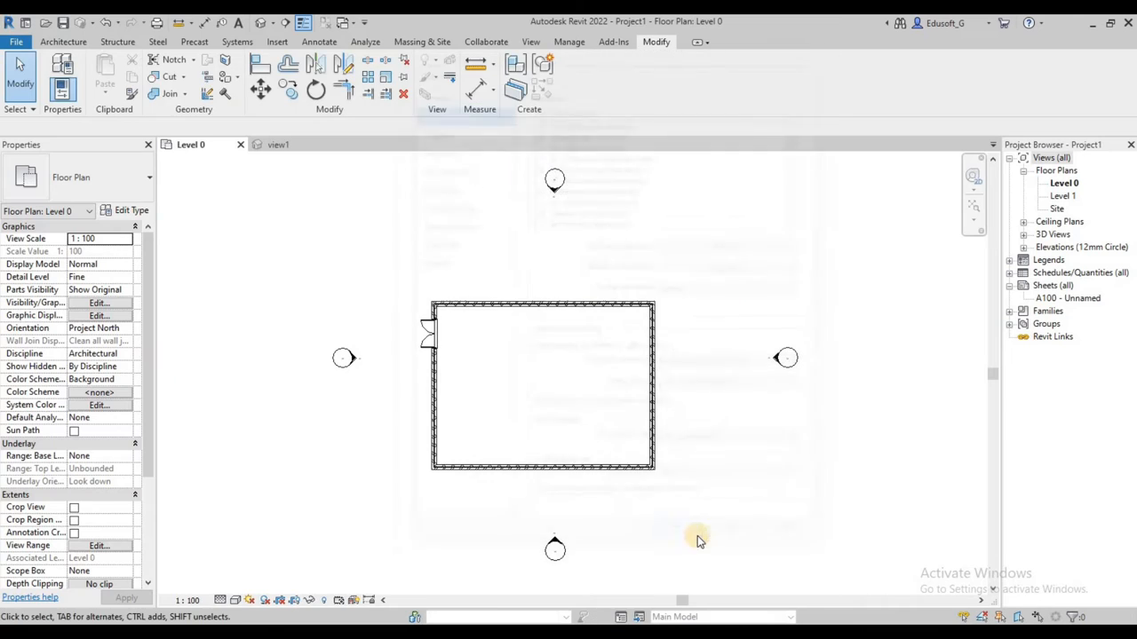
Step: Flip the facing of the double door in the west wall and restore its original facing
click(433, 327)
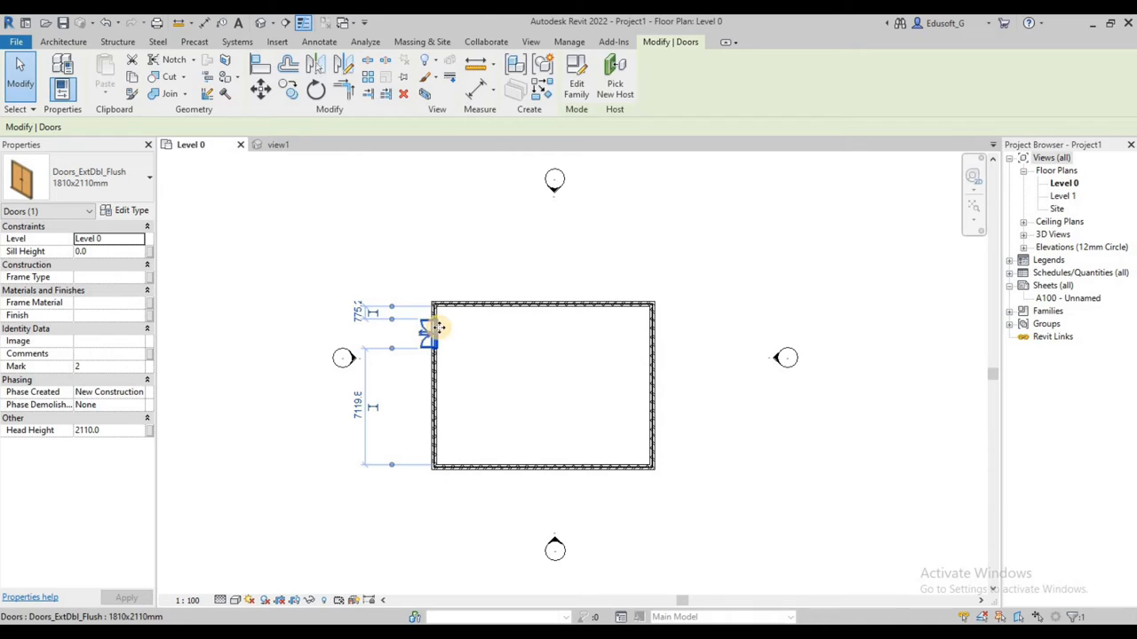
click(436, 332)
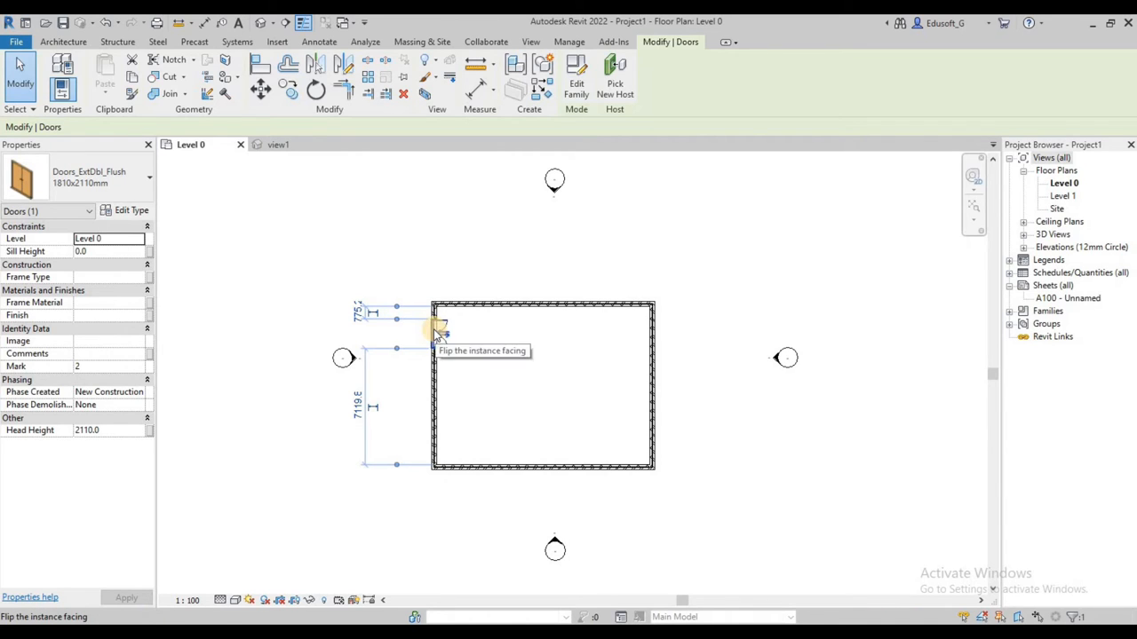
click(434, 331)
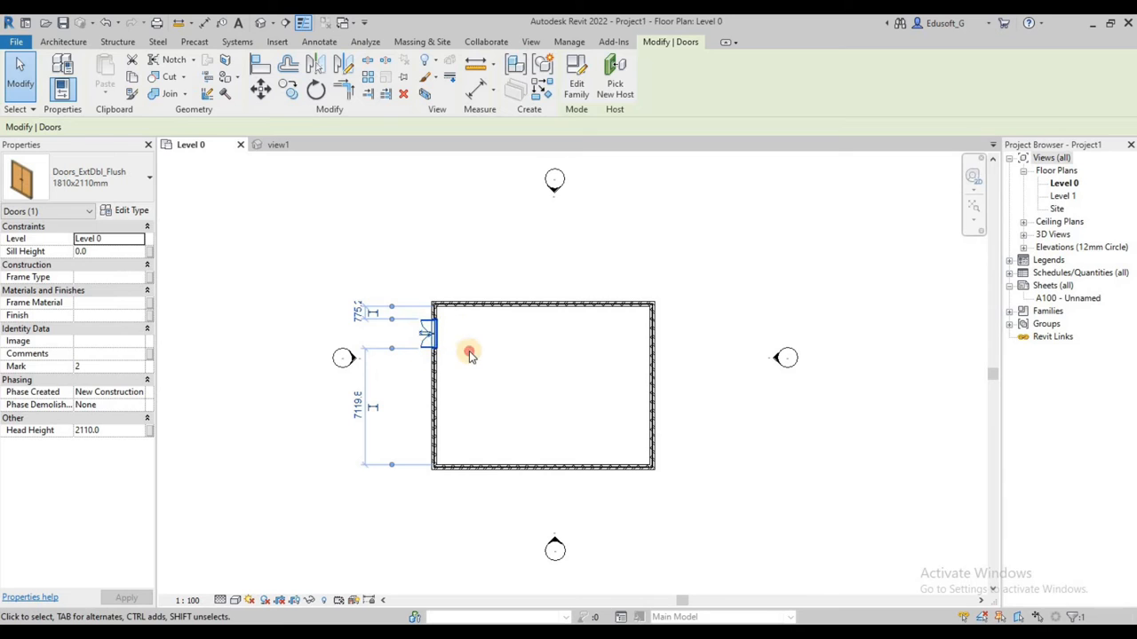
click(464, 350)
Step: Open the double door's family for editing and return to the Level 0 floor plan
click(436, 337)
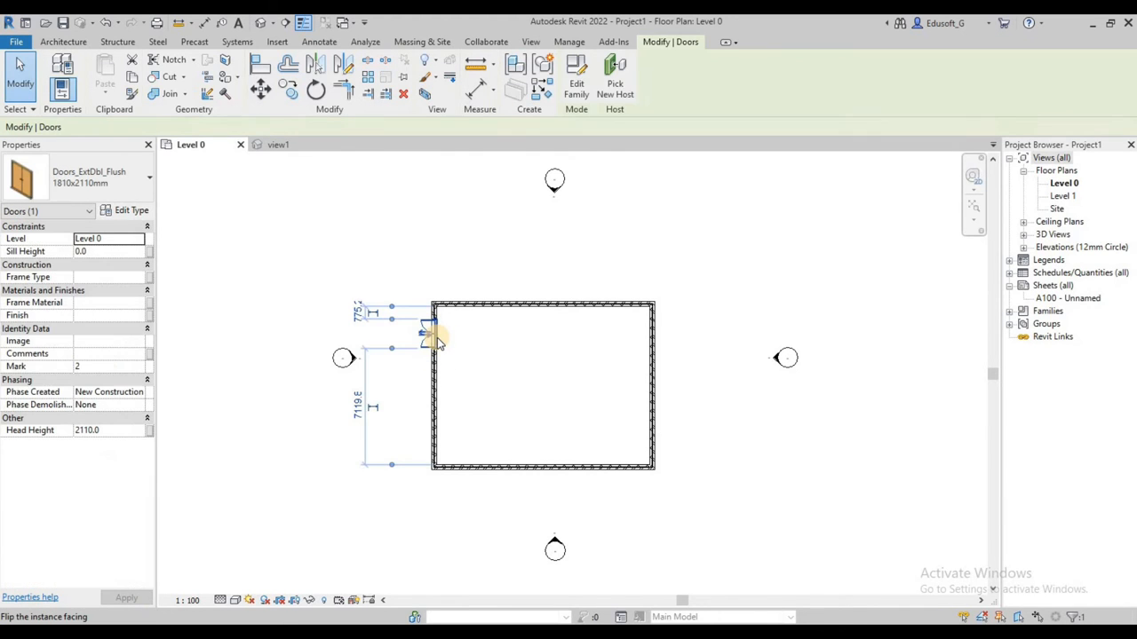
click(574, 96)
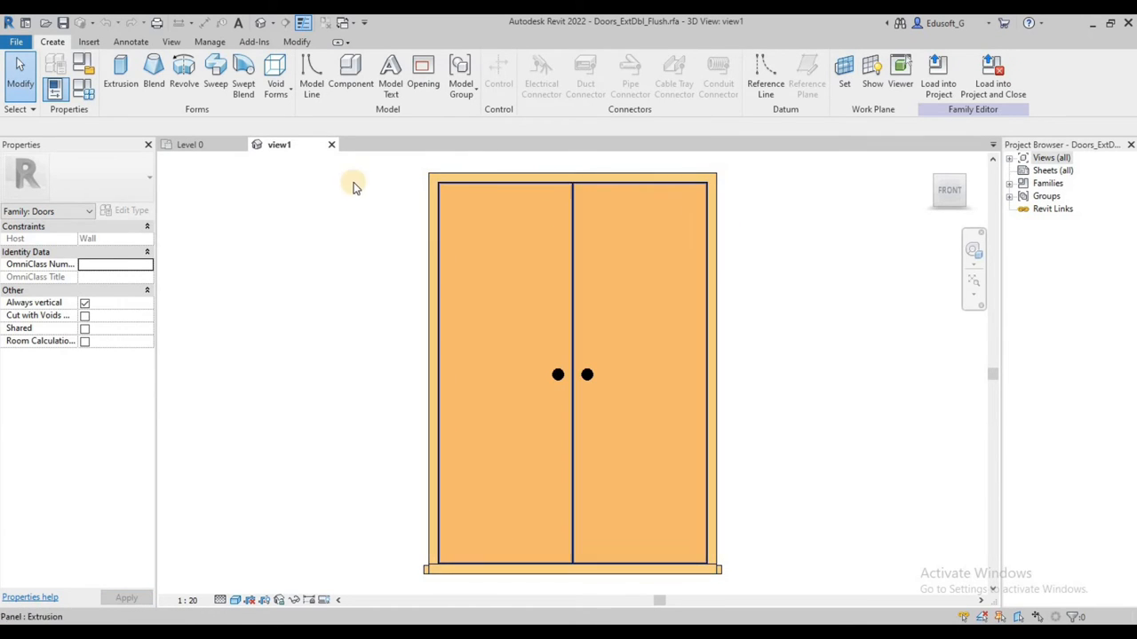
click(211, 147)
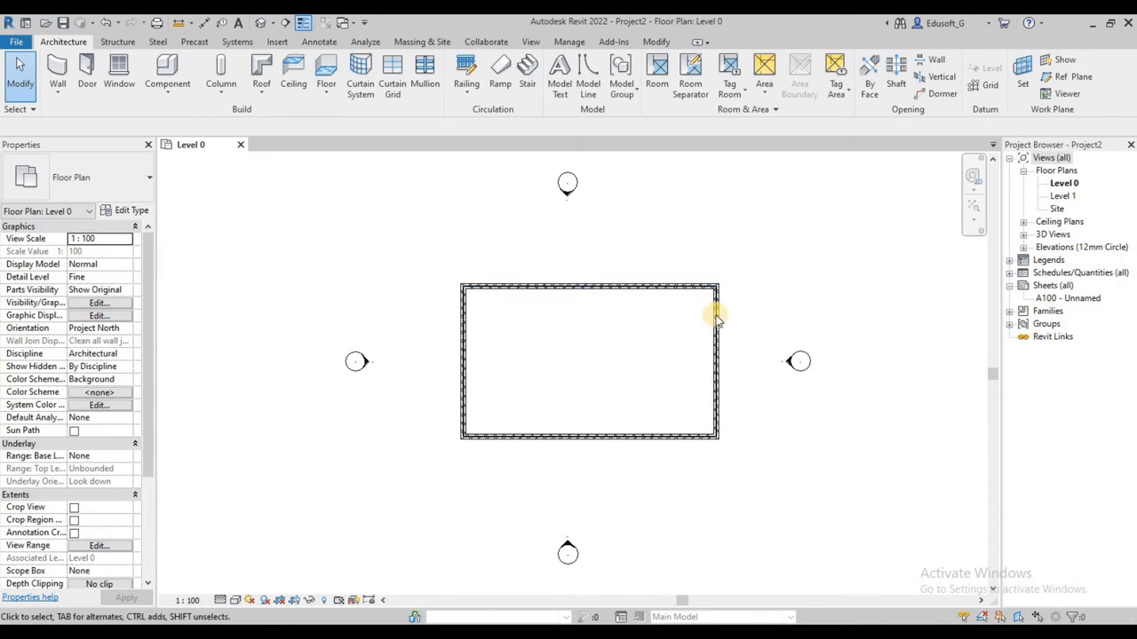
Step: Move the room's east wall inward to about 10748 mm from the west wall
drag(718, 311, 643, 325)
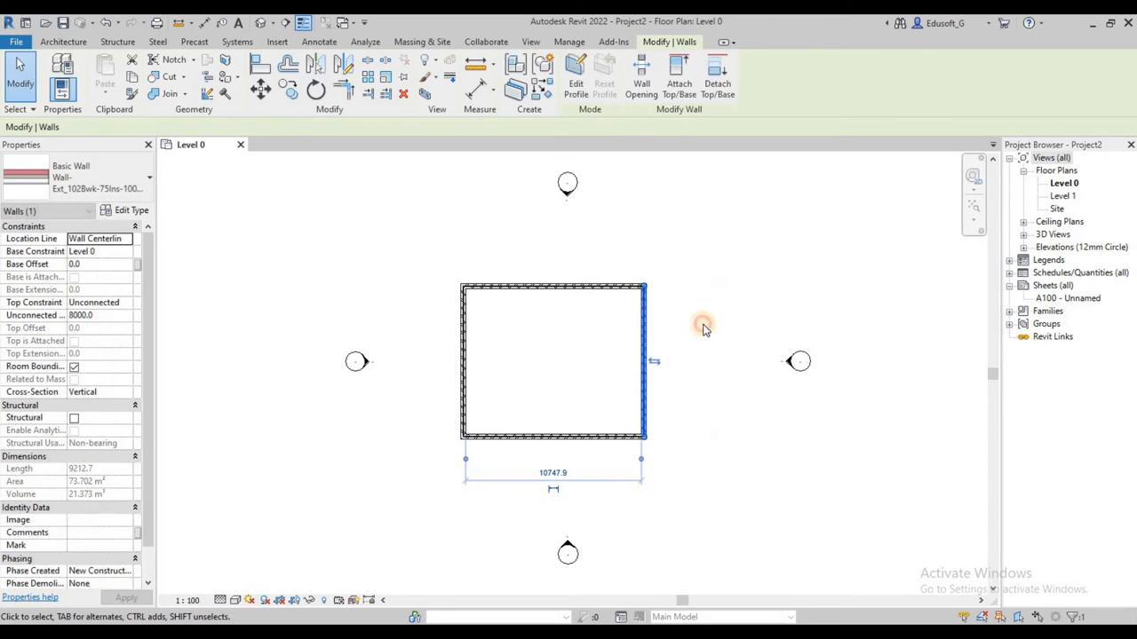
click(701, 325)
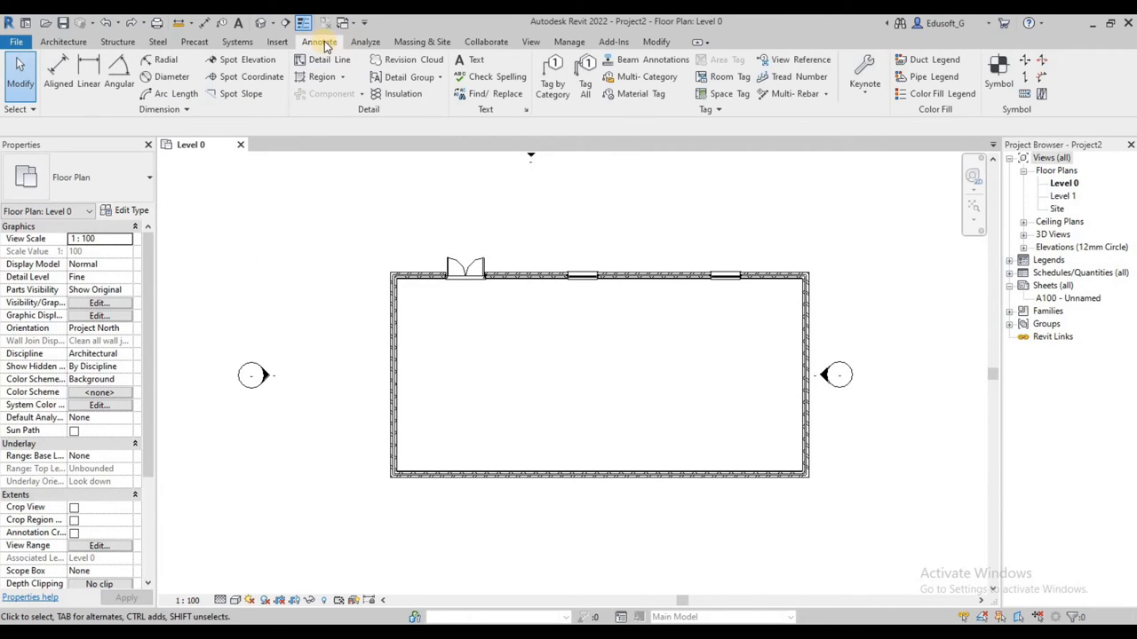
Step: Place an aligned dimension above the north wall, measuring between the west and east walls
click(57, 89)
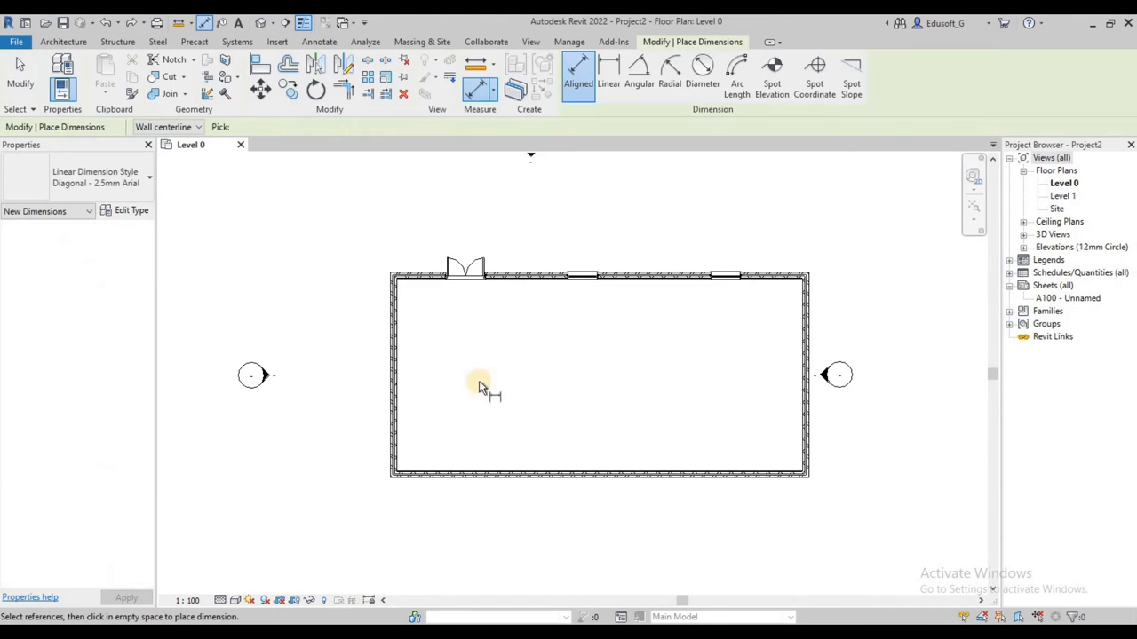
click(393, 291)
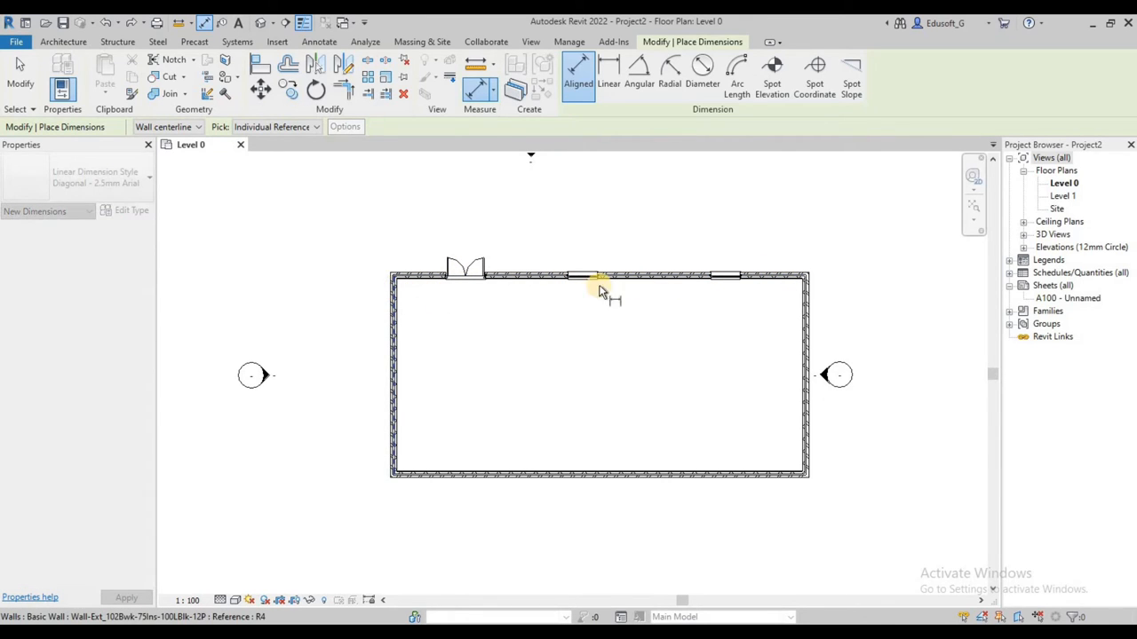
click(806, 286)
click(790, 244)
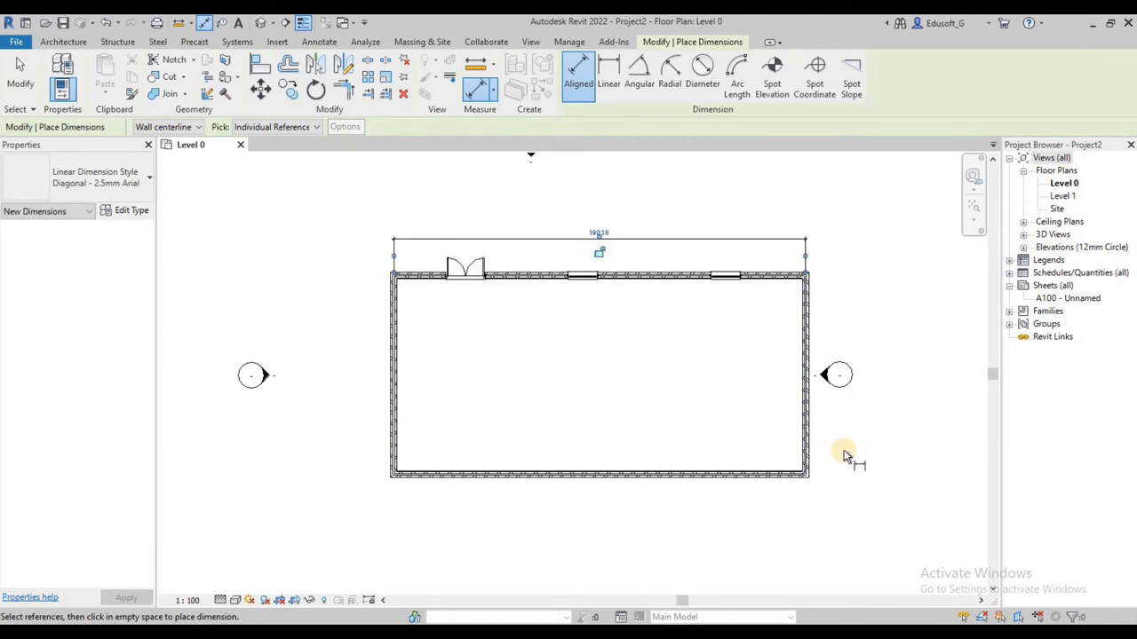
Step: Add aligned dimensions inside the north wall for the double door's width and the gap between door and first window
click(449, 276)
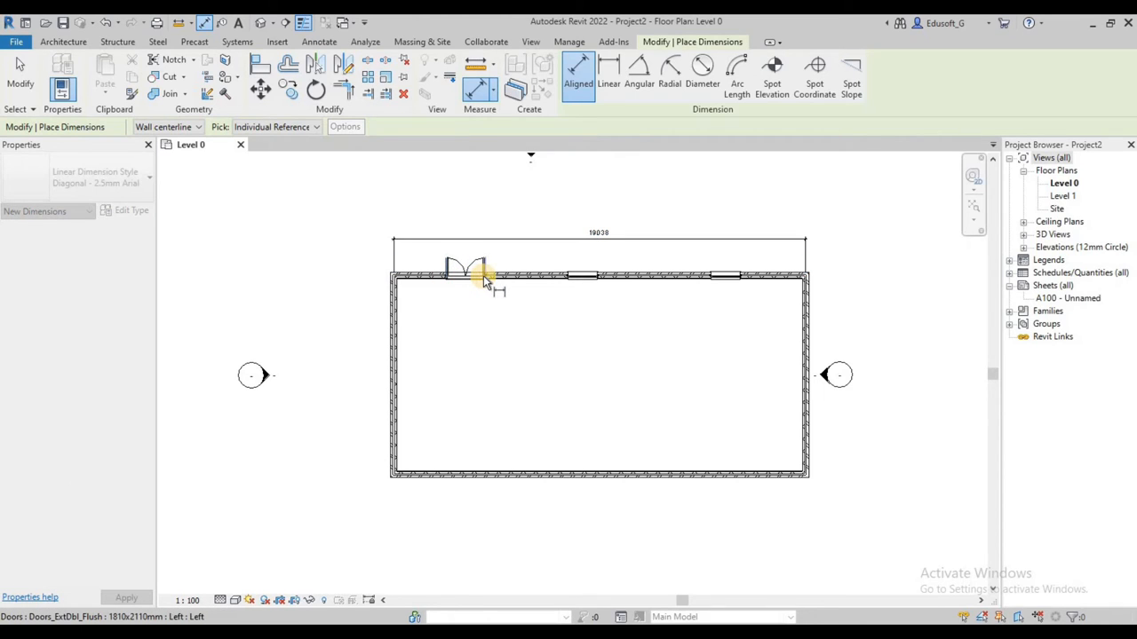
click(483, 278)
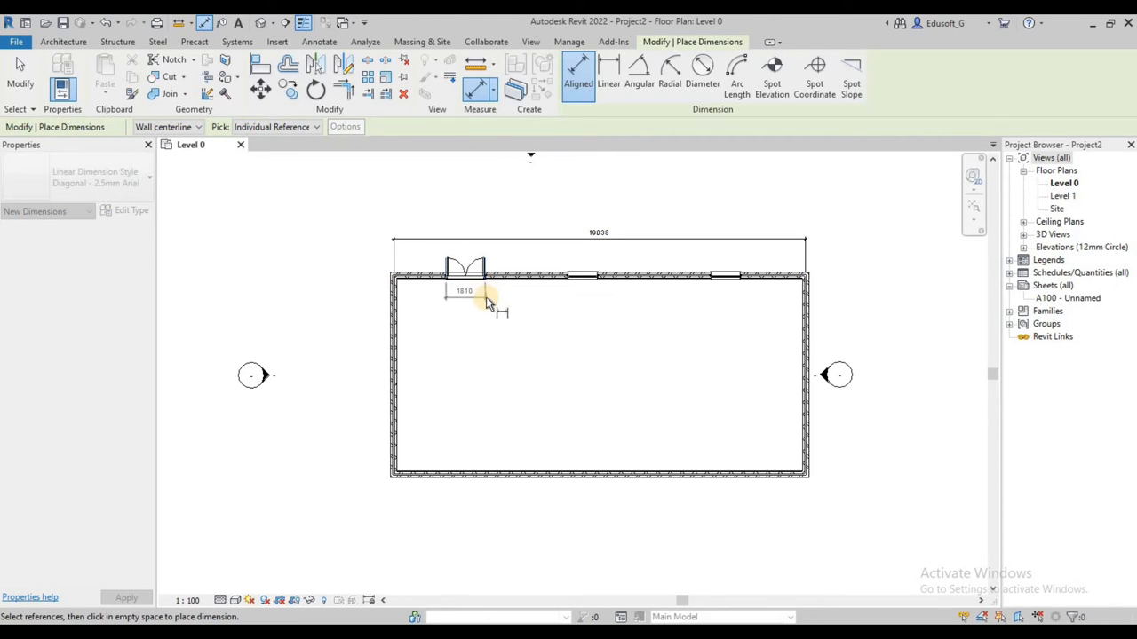
click(485, 296)
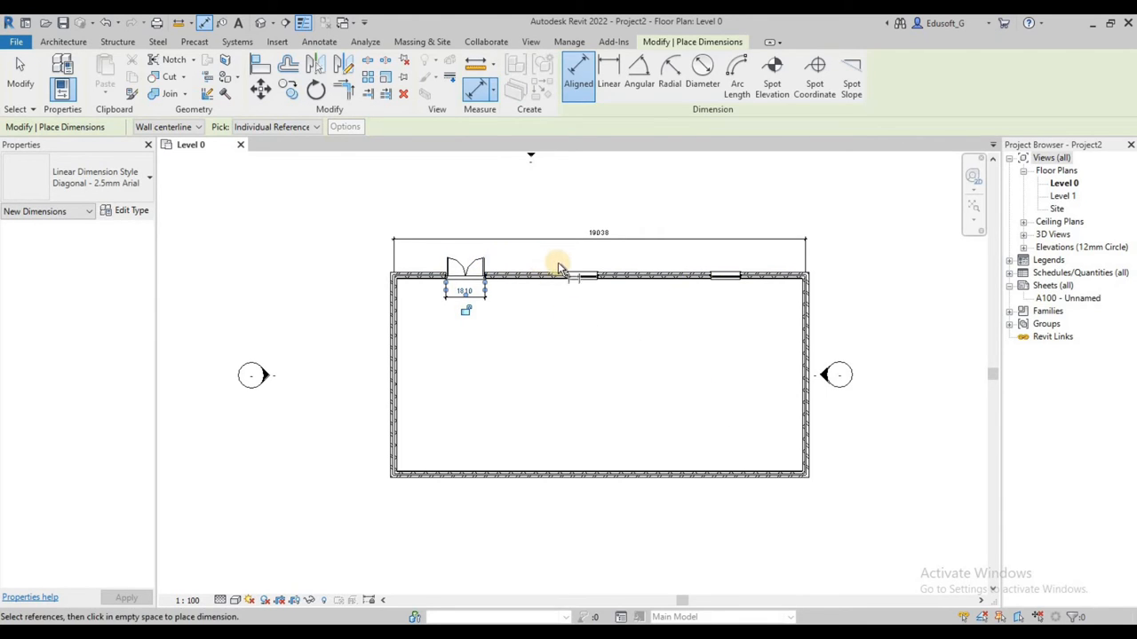
click(485, 265)
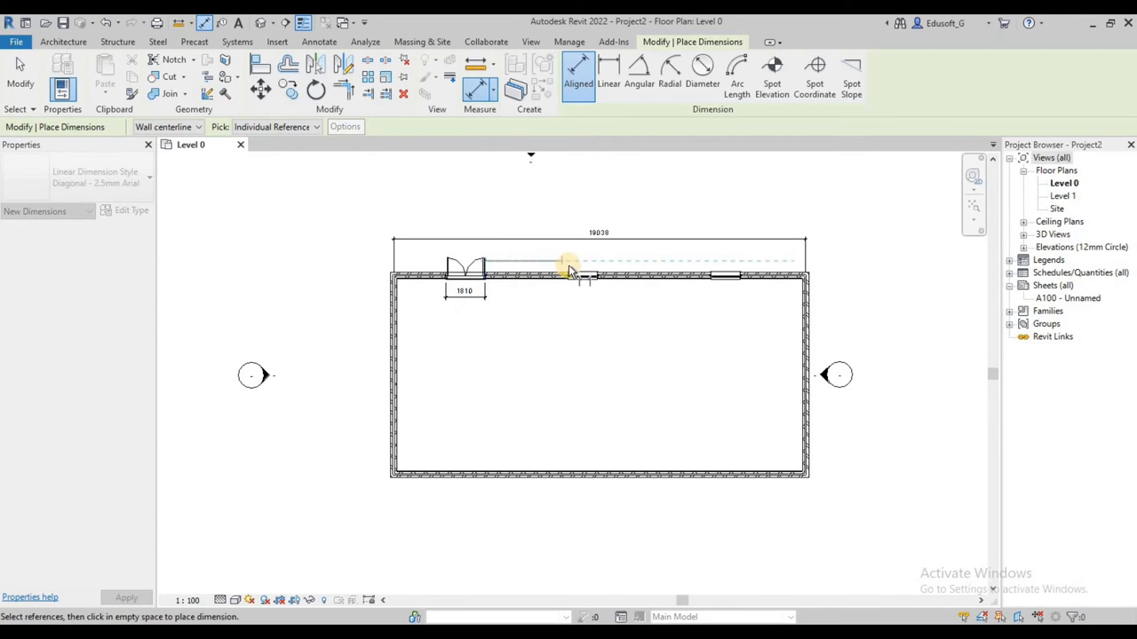
click(568, 267)
click(573, 298)
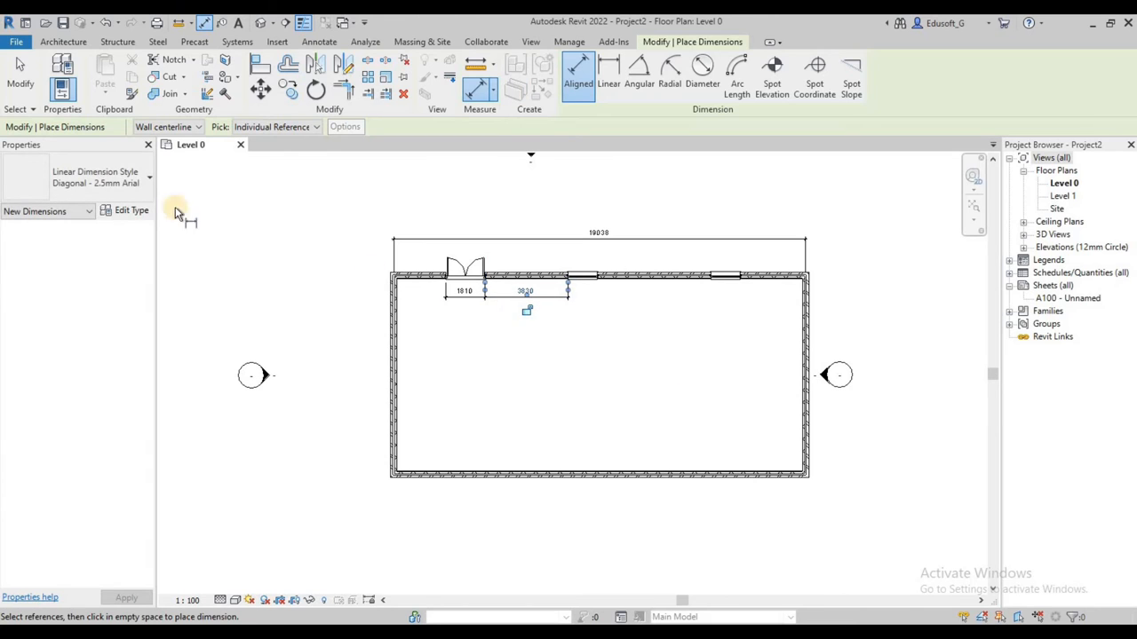
Step: Delete the door and gap dimensions and the overall dimension along the north wall
click(18, 73)
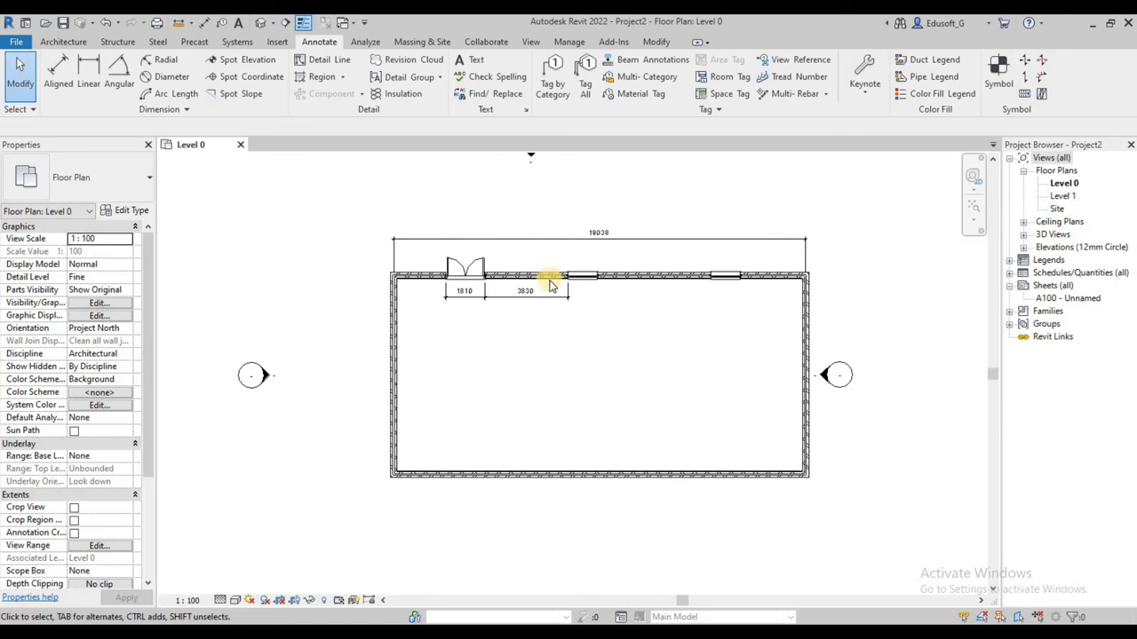
drag(545, 290, 459, 315)
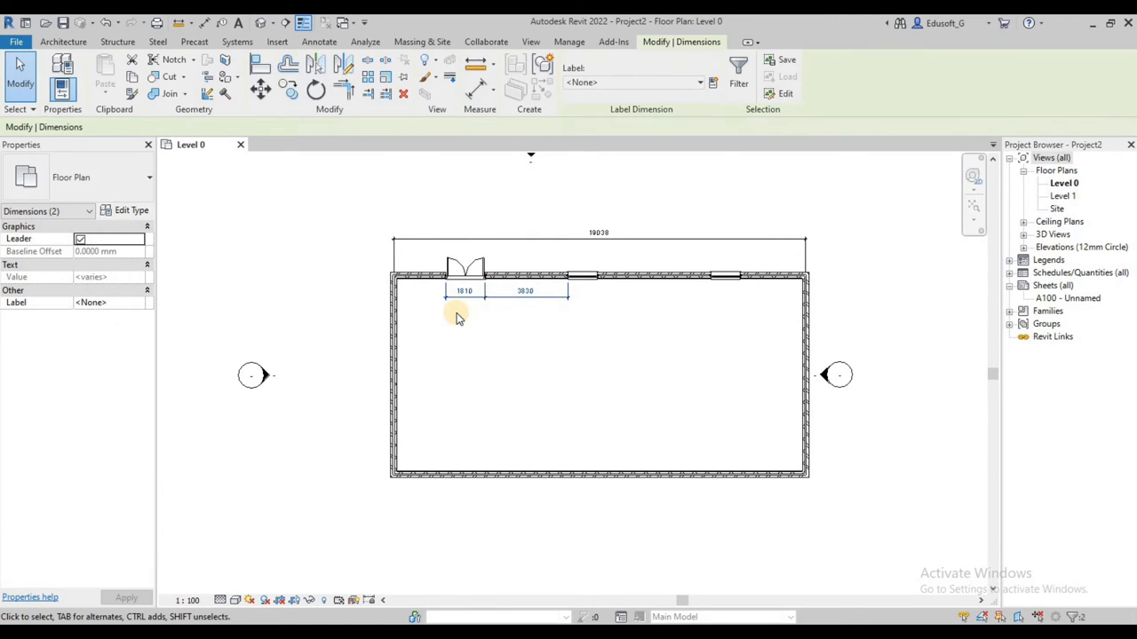
key(Delete)
drag(547, 249, 524, 222)
key(Delete)
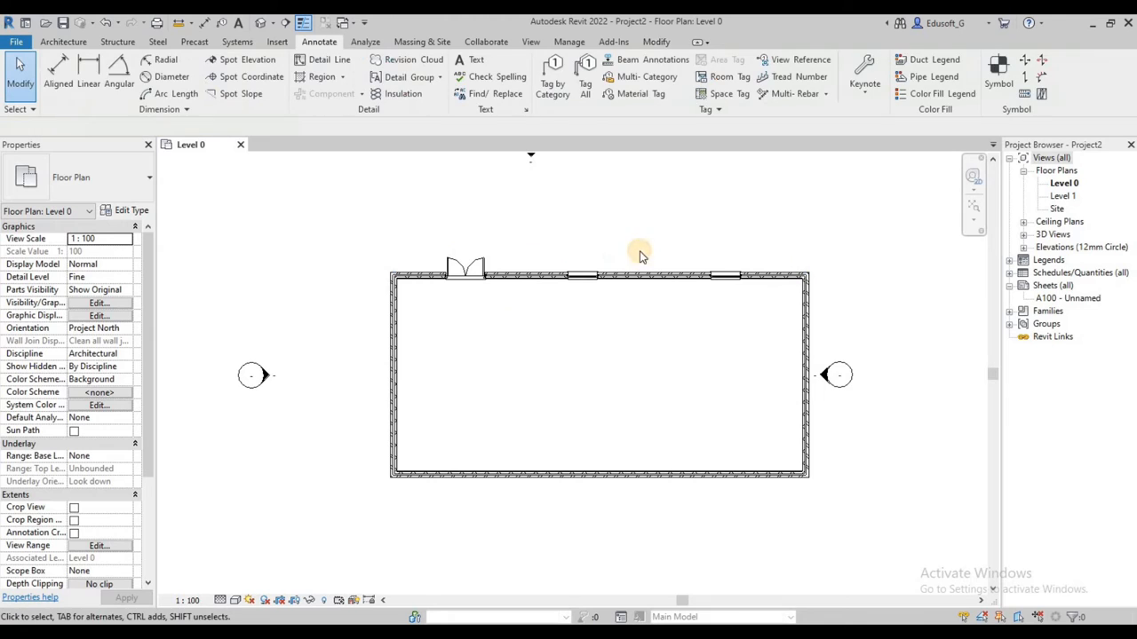
Step: Set the Aligned dimension to pick Entire Walls, with Openings referenced by Widths in the auto dimension options
click(60, 75)
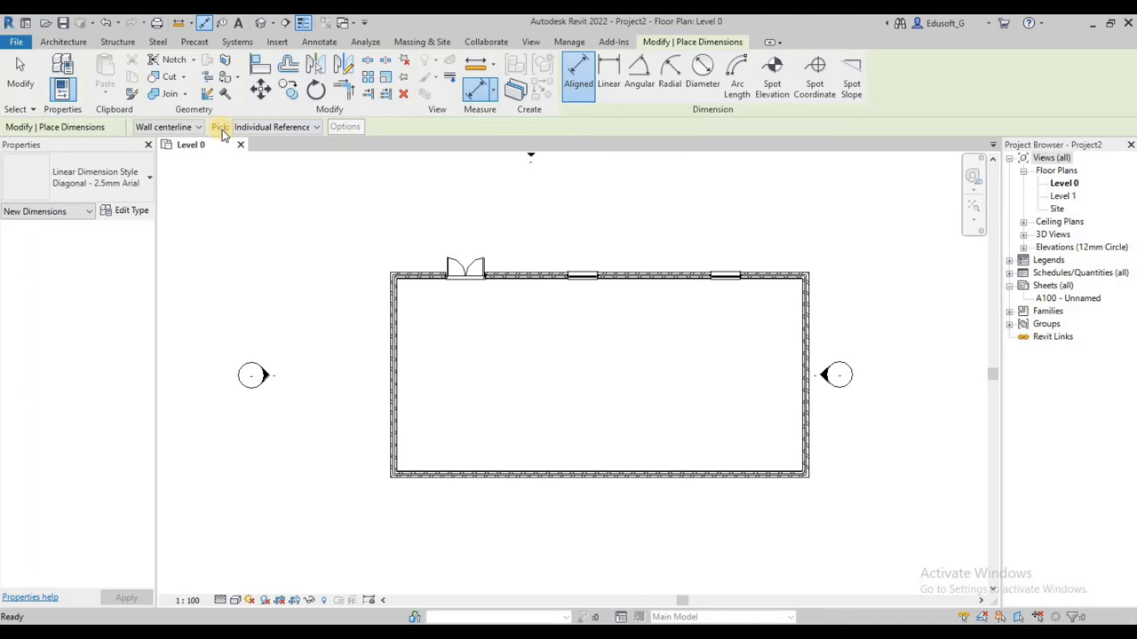
click(282, 127)
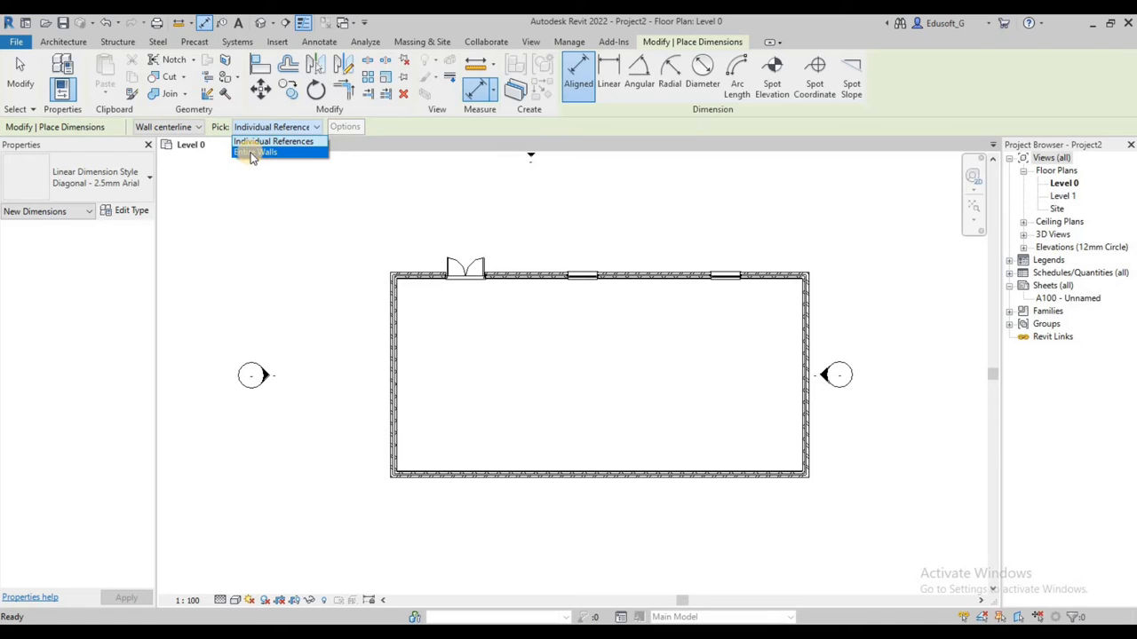
click(252, 152)
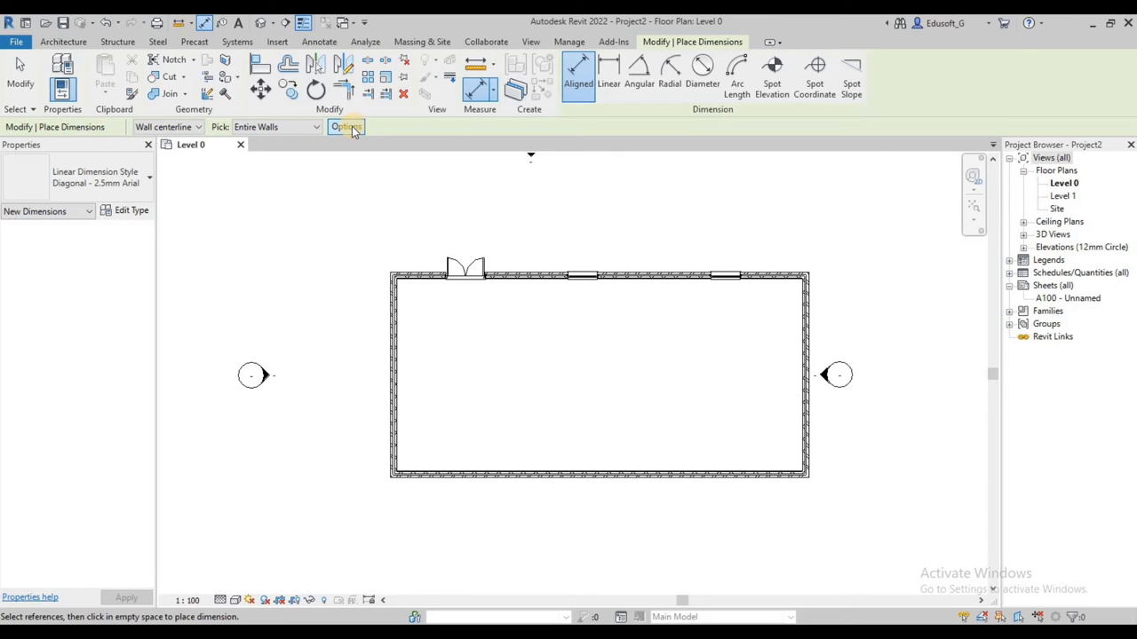
click(352, 129)
drag(520, 223, 552, 206)
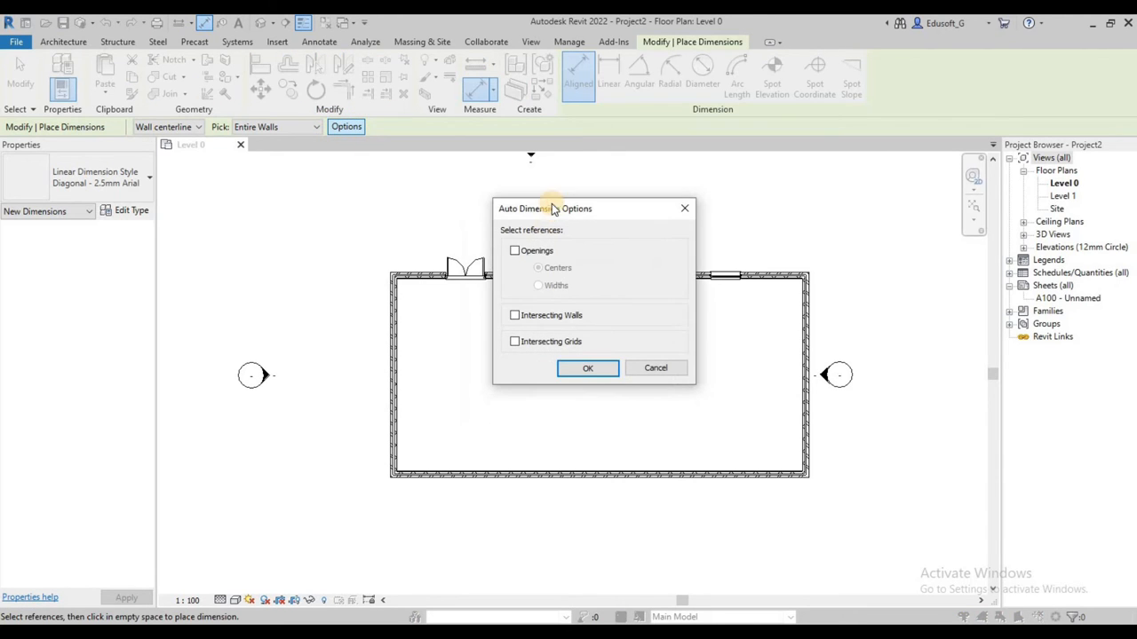
click(515, 251)
drag(585, 210, 644, 338)
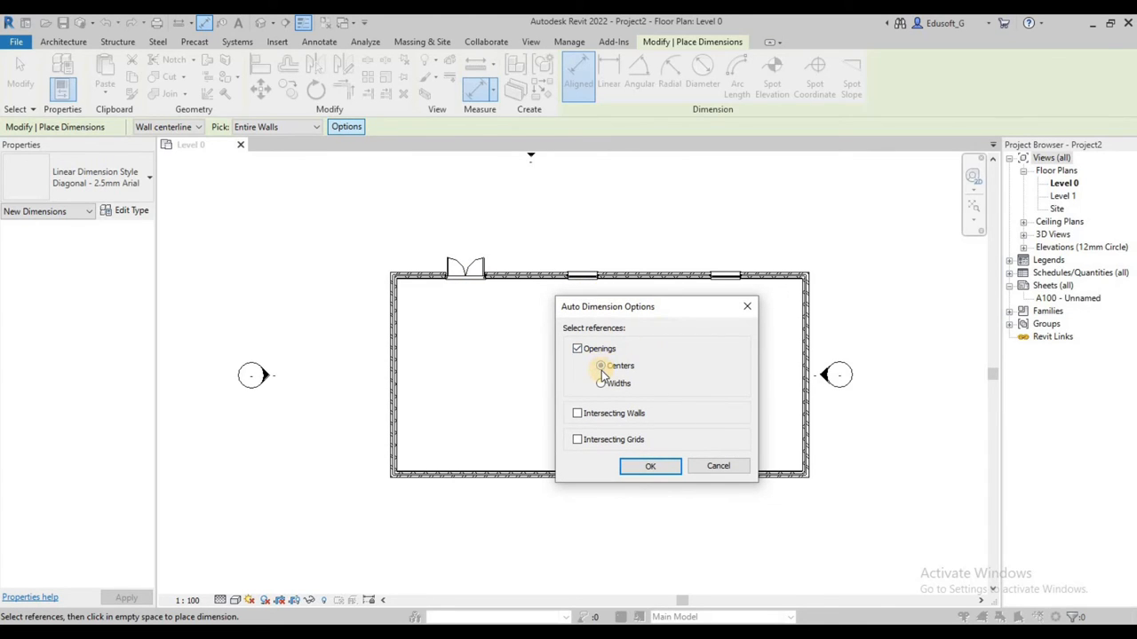
click(601, 368)
click(603, 386)
click(651, 468)
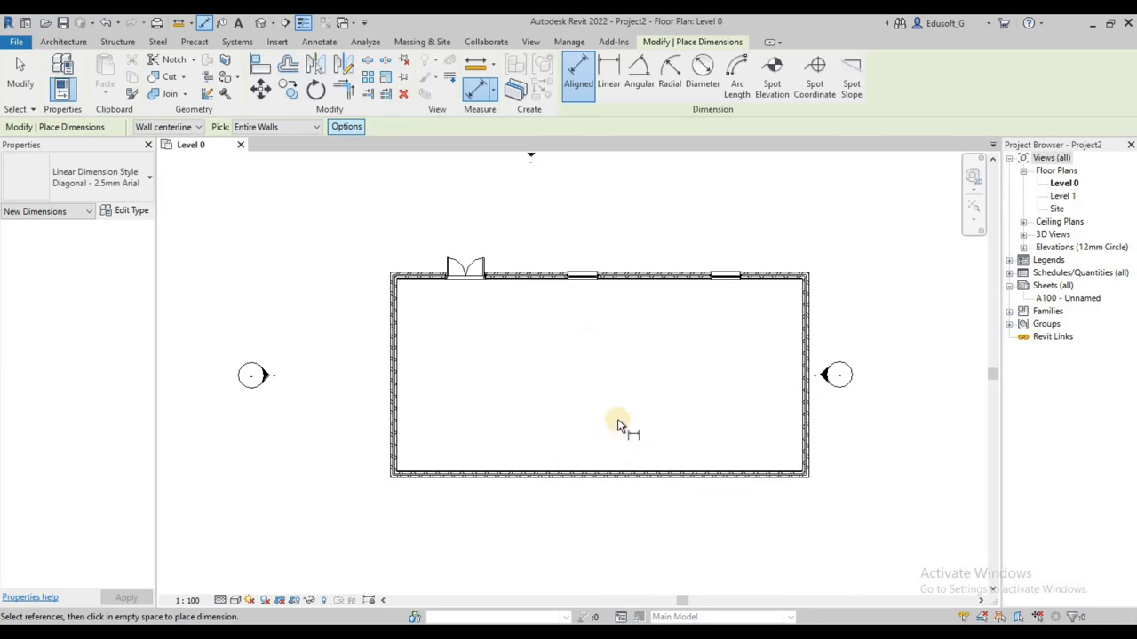
Step: Dimension the entire north wall with its door and window openings, placing the dimension string above the wall
click(530, 278)
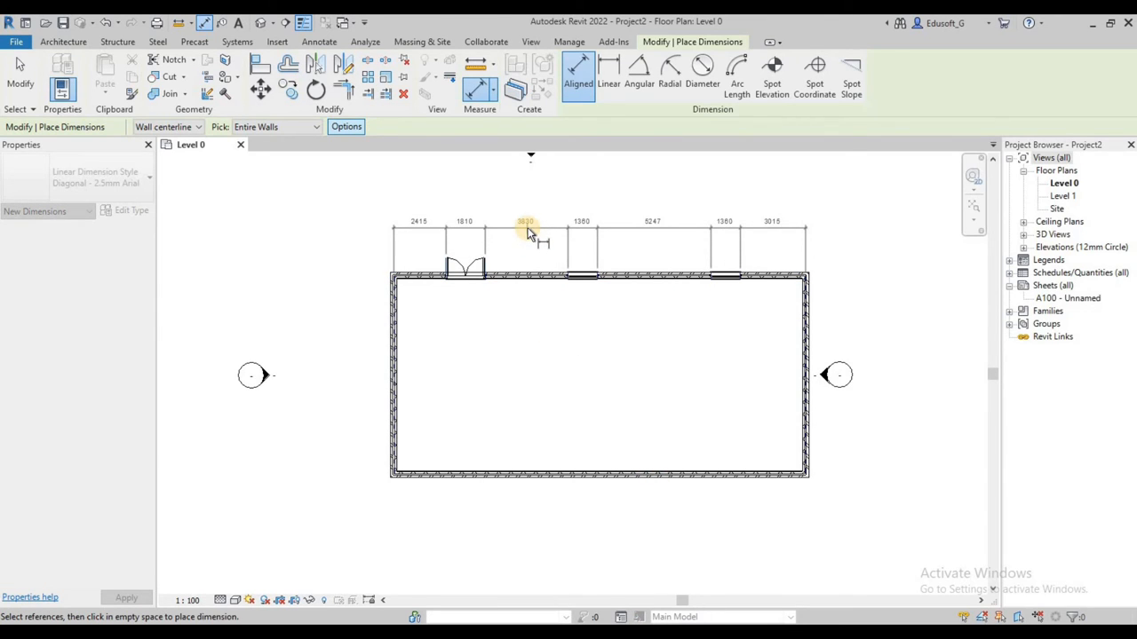
click(527, 227)
key(Escape)
key(Escape)
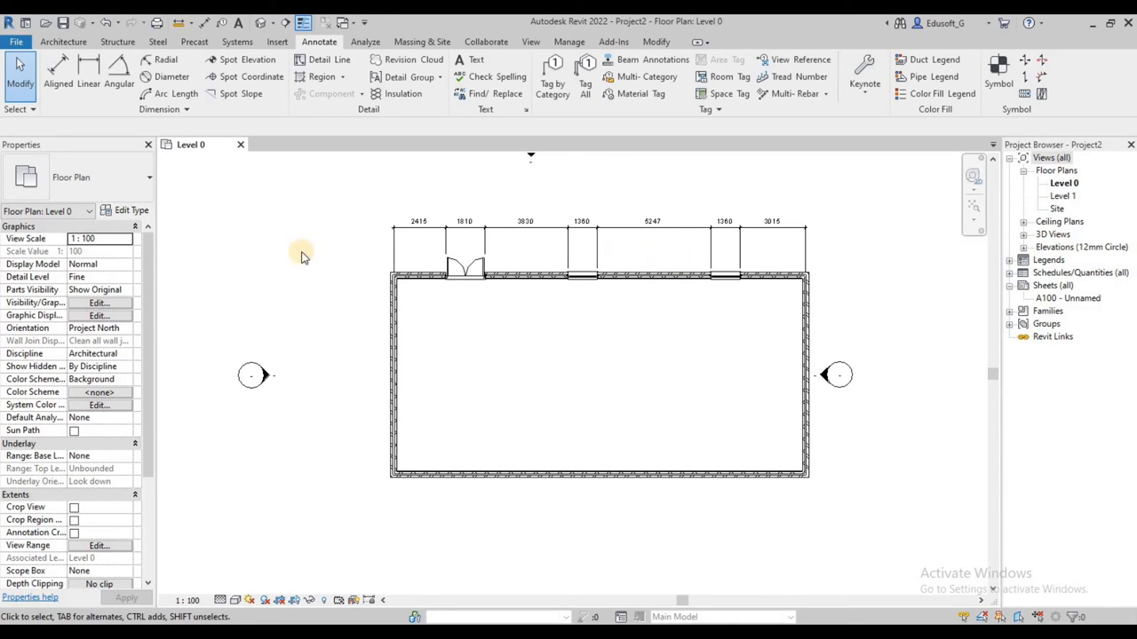
Step: Draw two vertical partition walls from the north wall to the south wall, dividing the building into three rooms
click(59, 43)
click(56, 75)
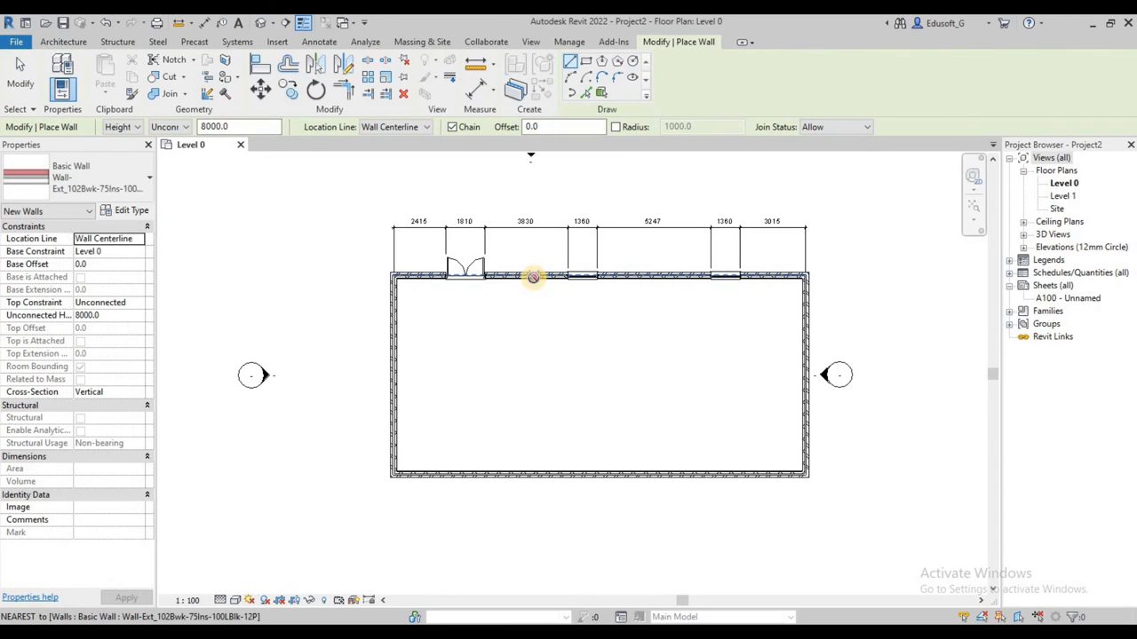
click(533, 276)
click(531, 474)
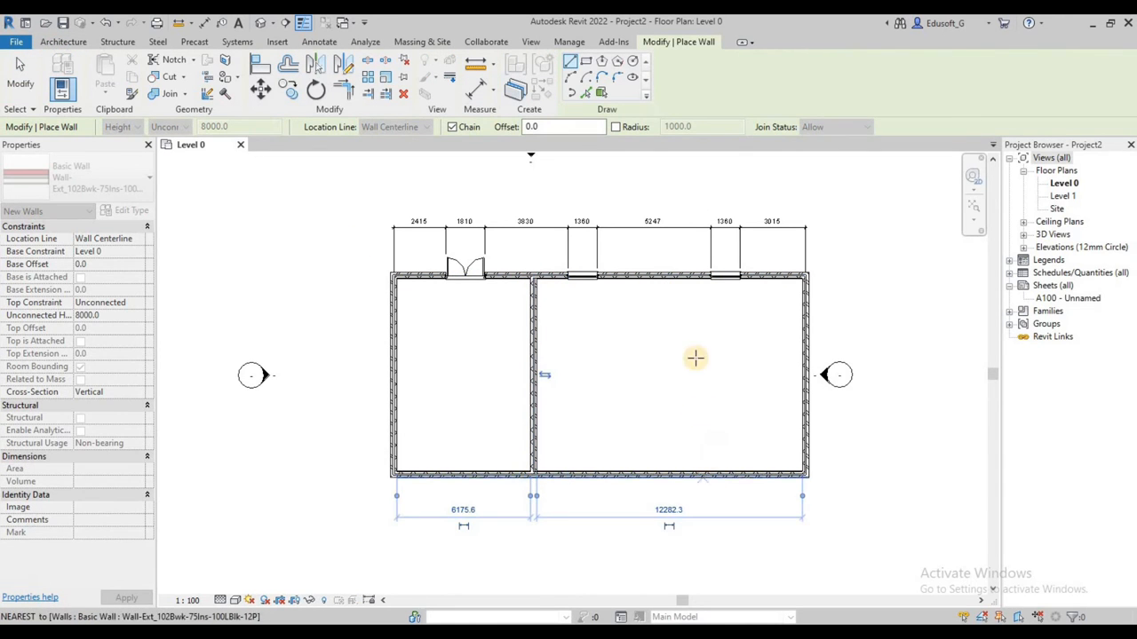
click(674, 277)
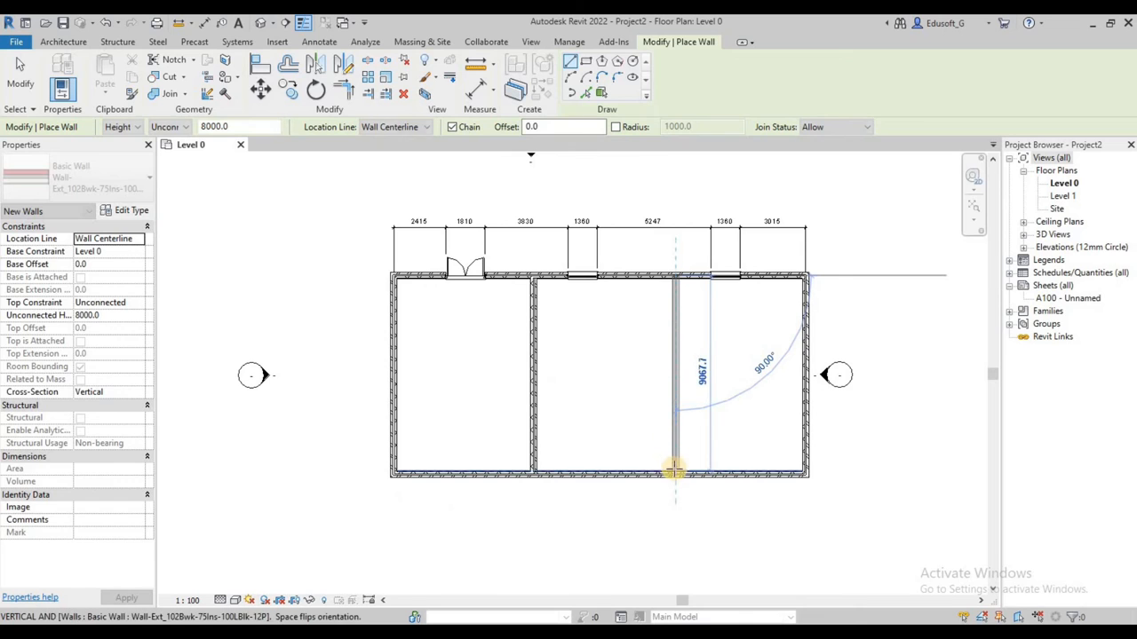
click(675, 473)
click(20, 75)
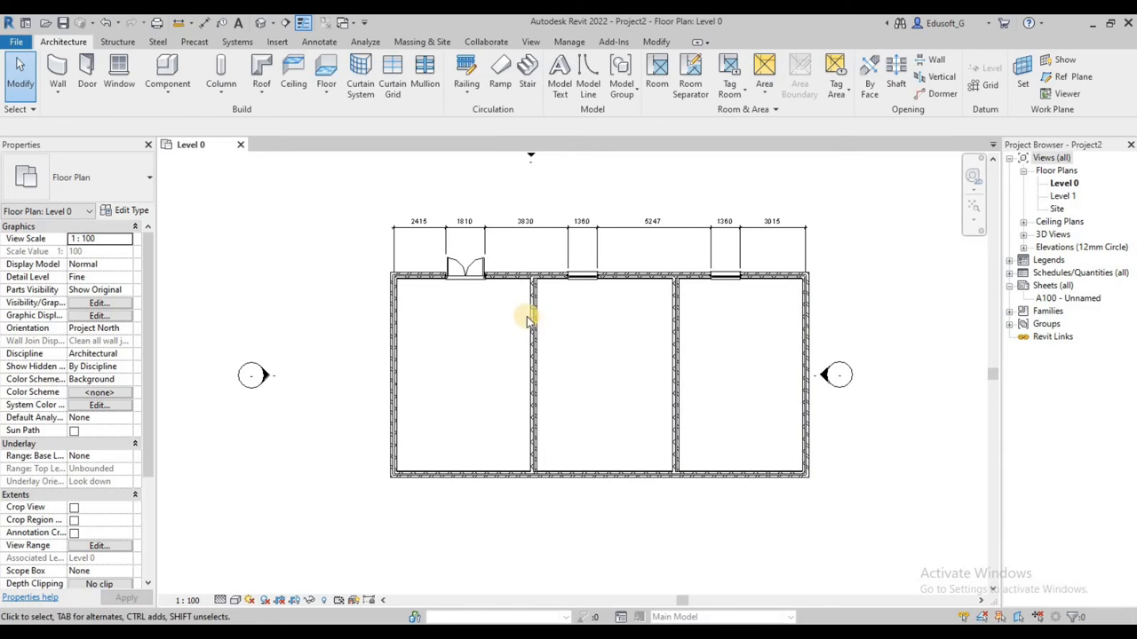
Step: Set the Aligned dimension's auto dimension options to reference Intersecting Walls and exclude Openings
click(319, 42)
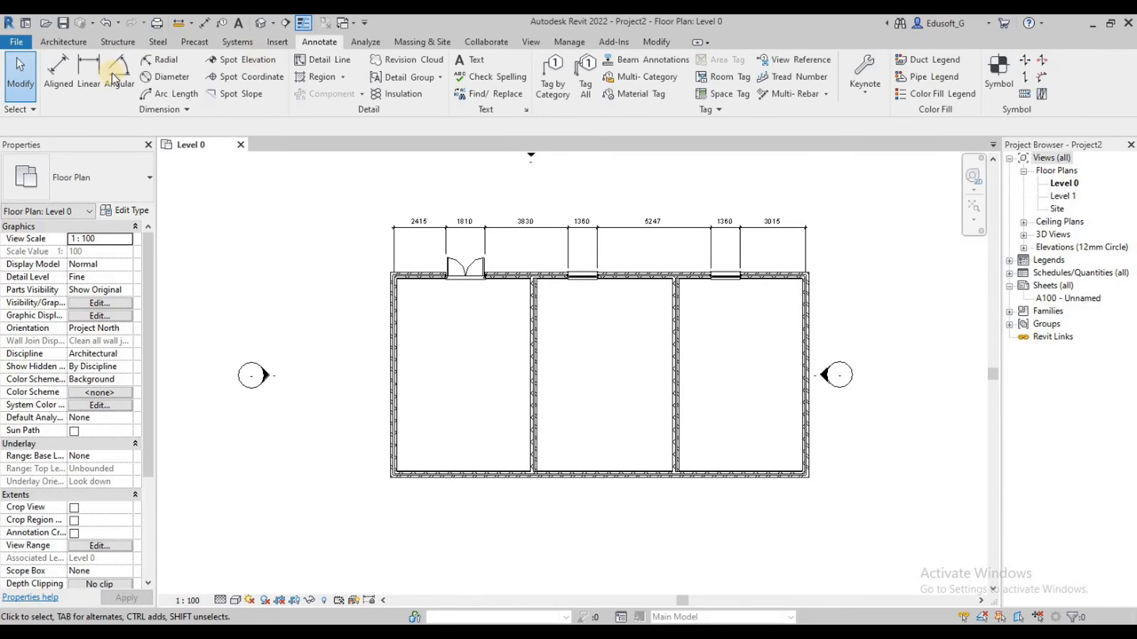
click(58, 71)
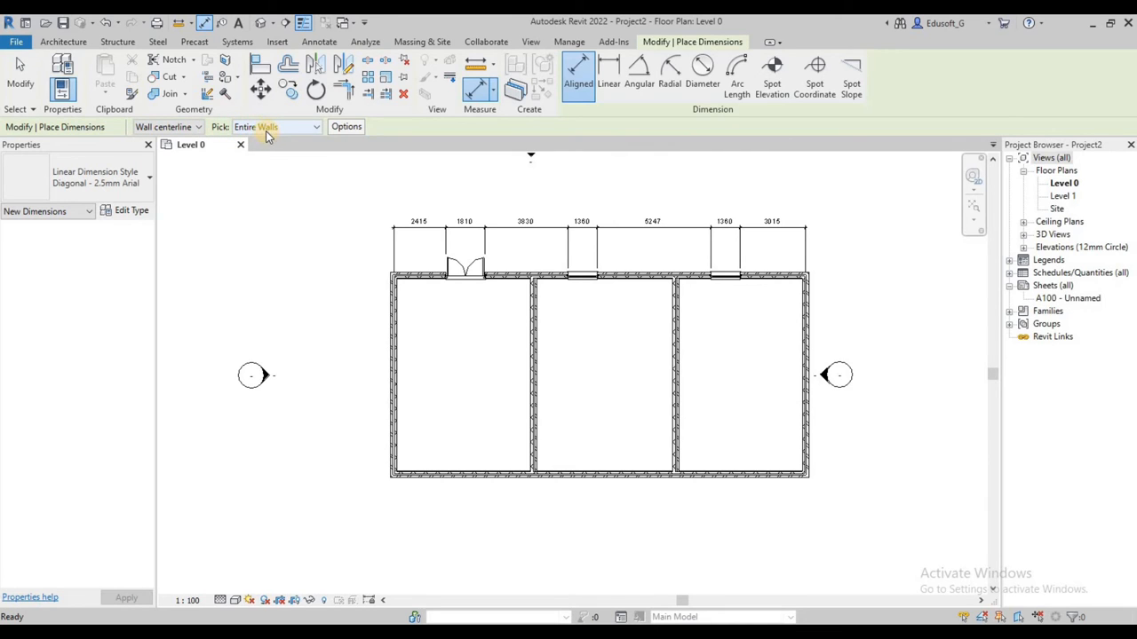
click(345, 127)
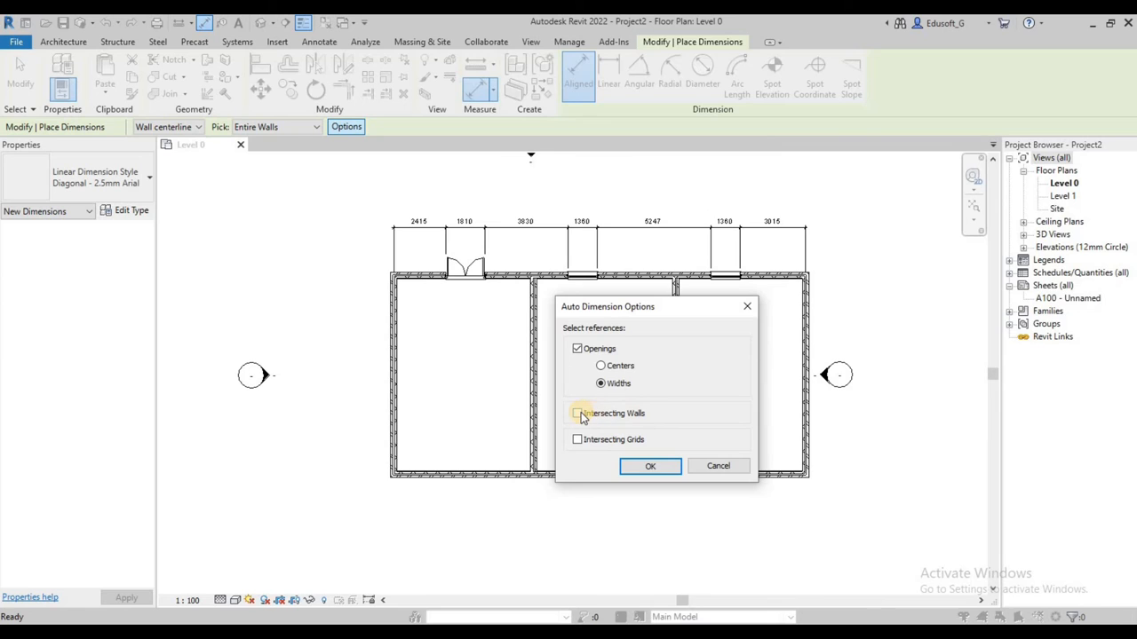
click(579, 414)
click(577, 349)
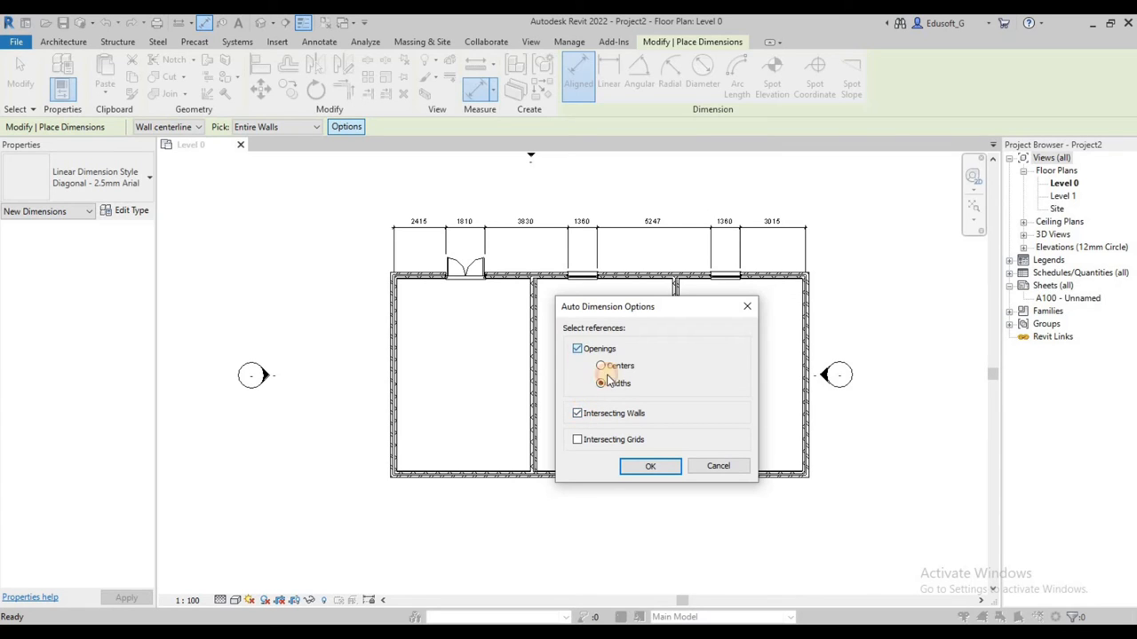
click(648, 468)
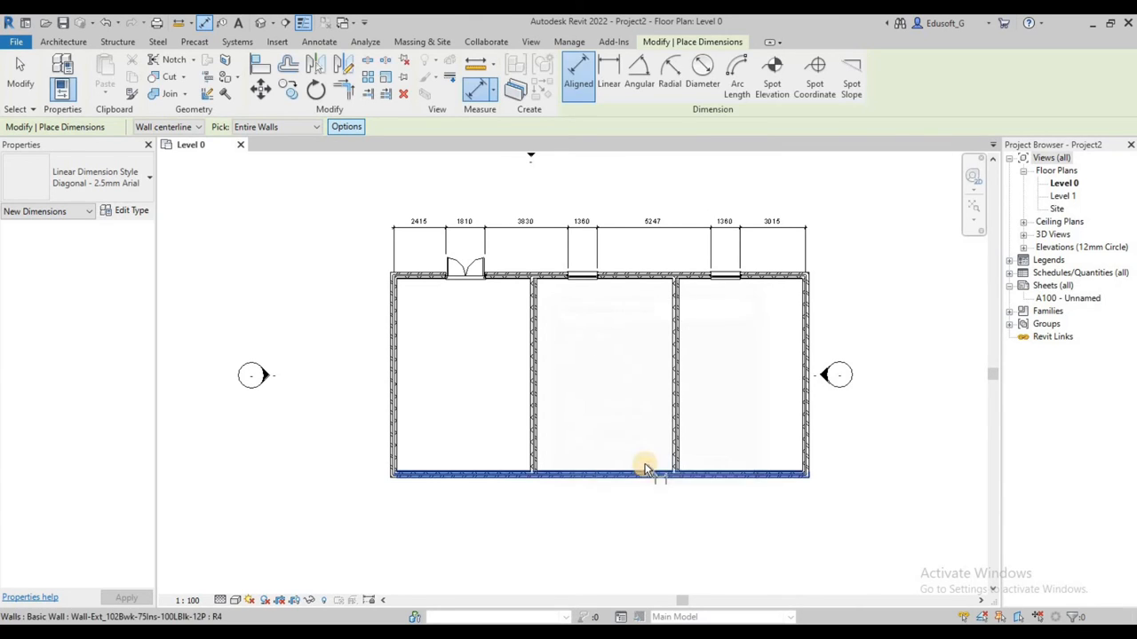
Step: Dimension the entire north wall by its intersecting walls, placing the dimension string across the inside of the three rooms
click(631, 274)
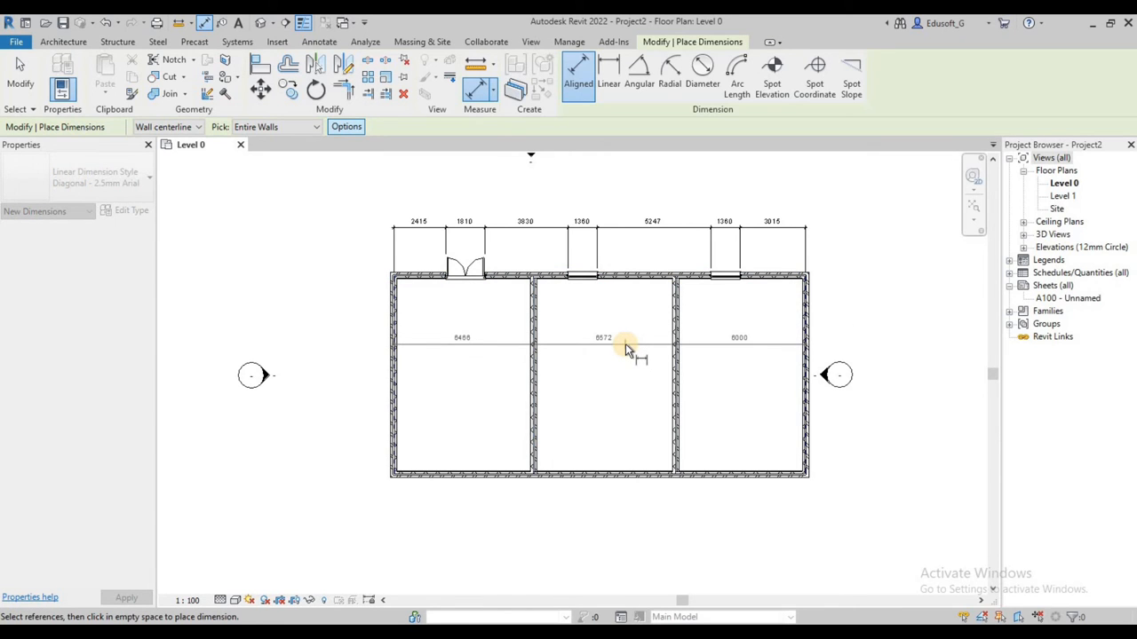
click(627, 346)
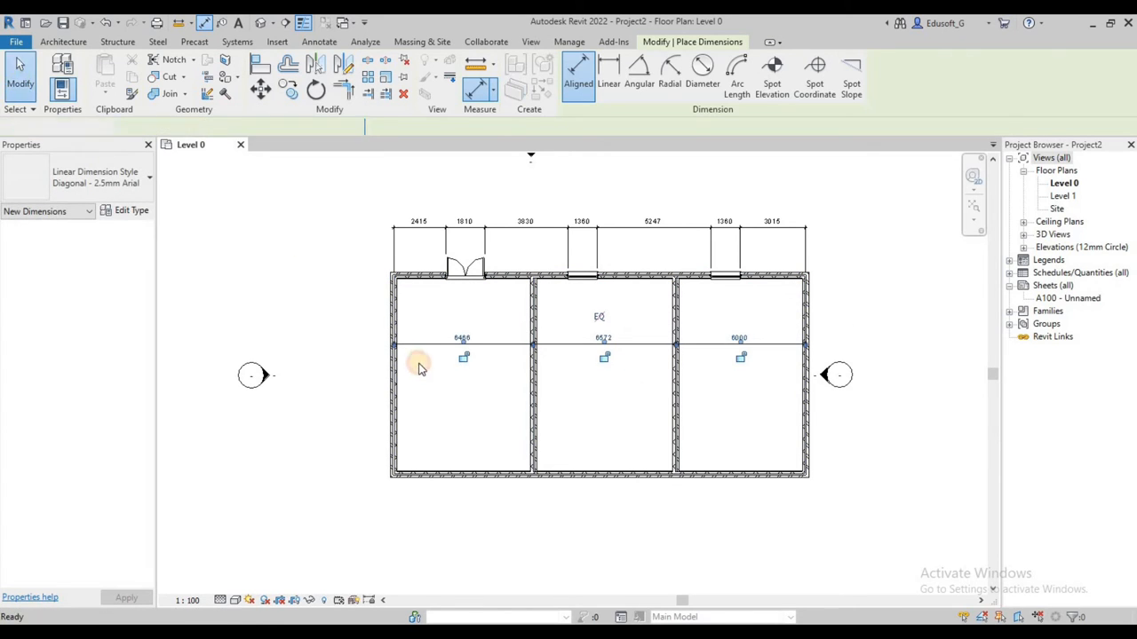
key(Escape)
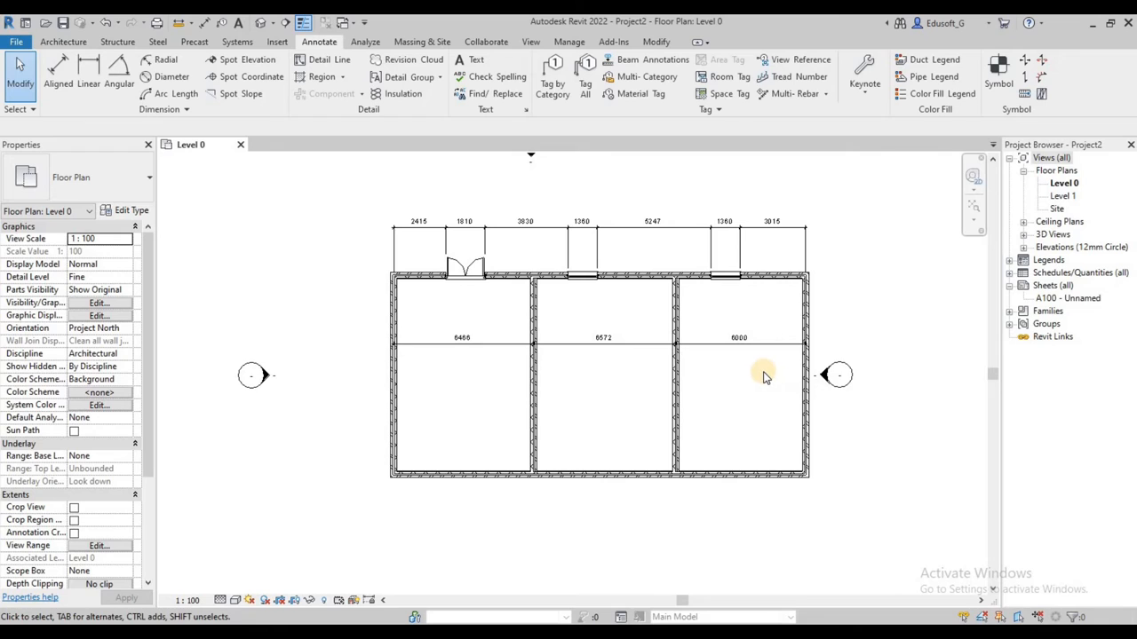
Step: Draw a vertical wall from the south wall's midpoint, using the midpoint snap override, and end it short of the north wall
middle_drag(557, 311, 524, 341)
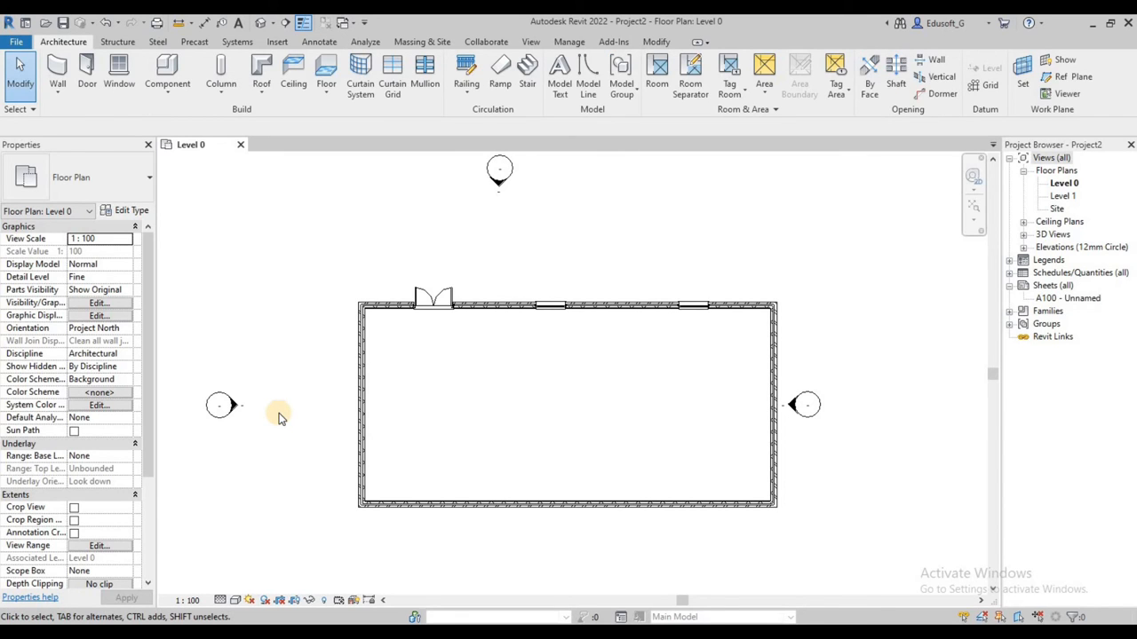
click(60, 70)
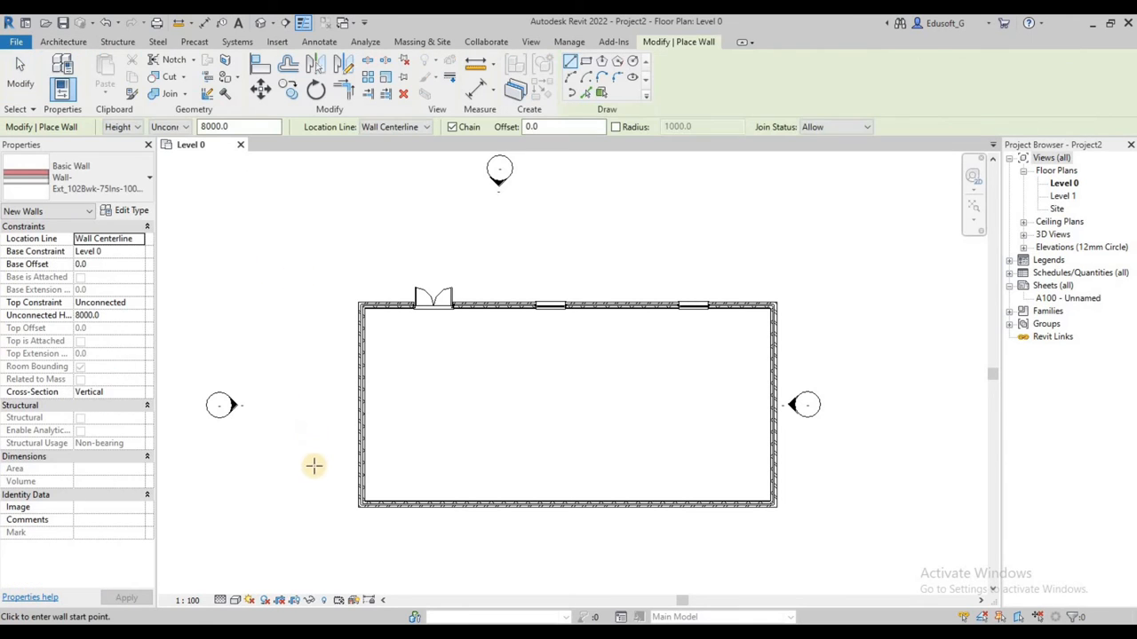
click(363, 504)
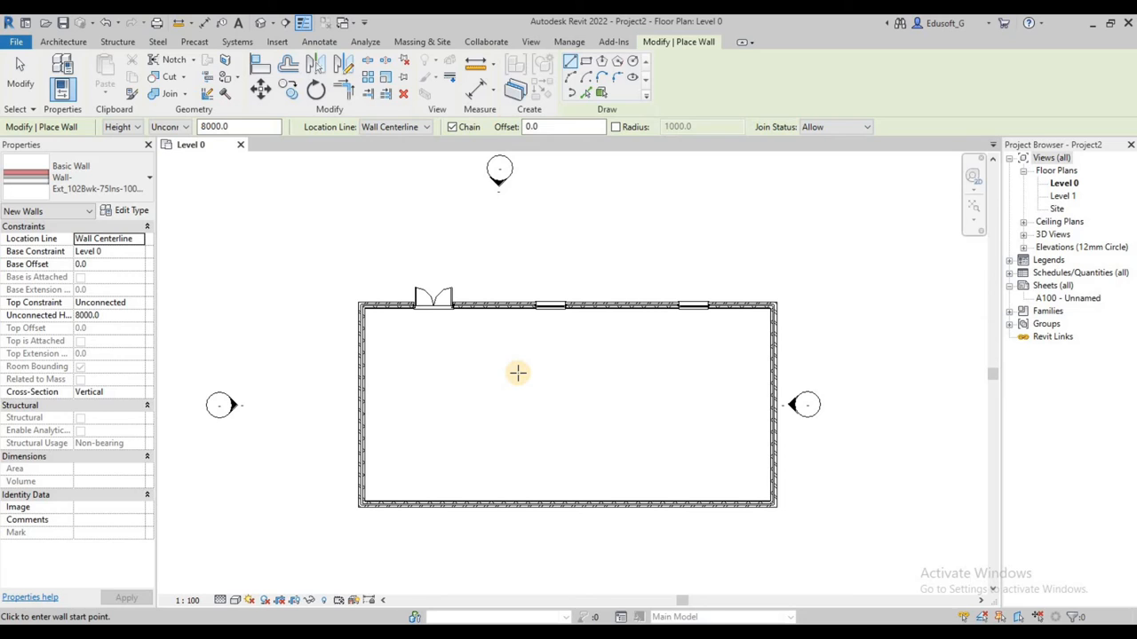
key(s)
key(b)
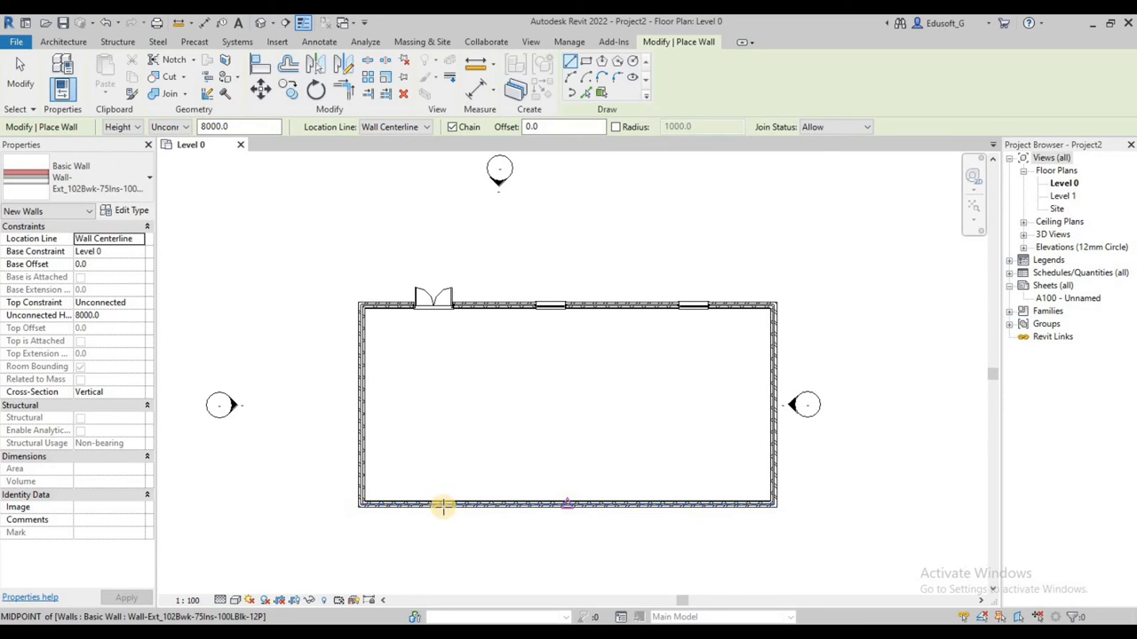
click(567, 504)
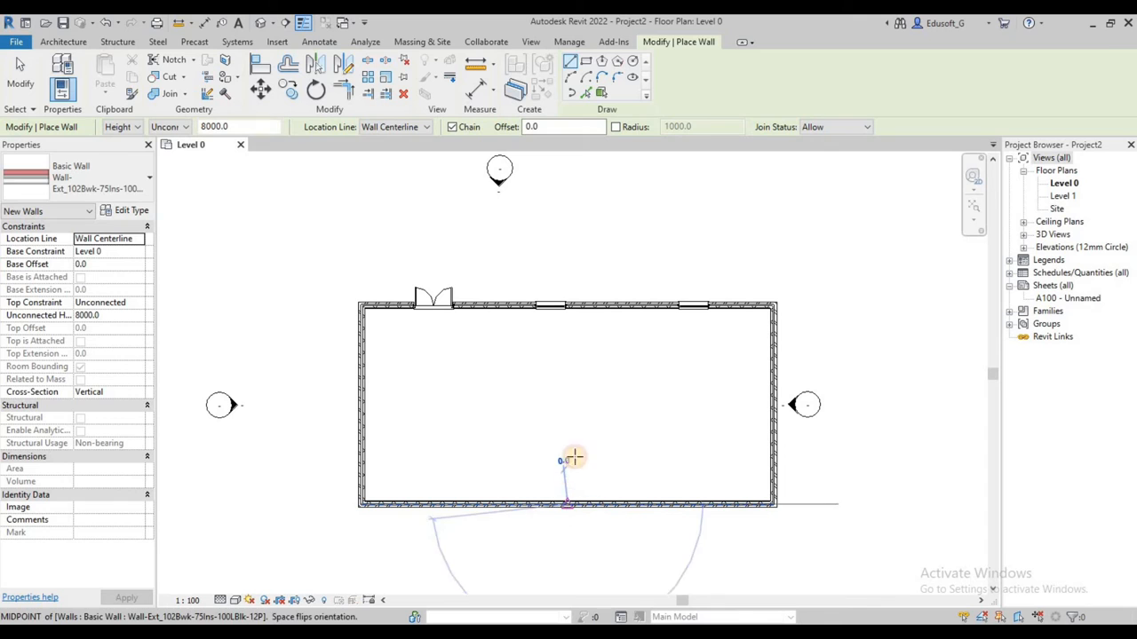
click(566, 347)
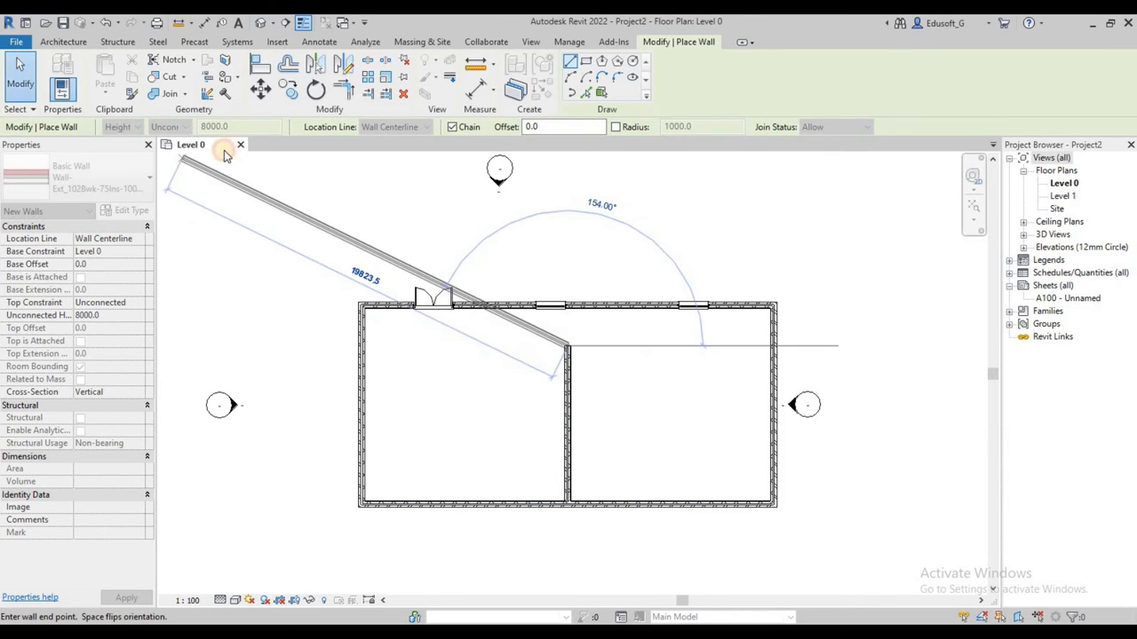
key(Escape)
key(Escape)
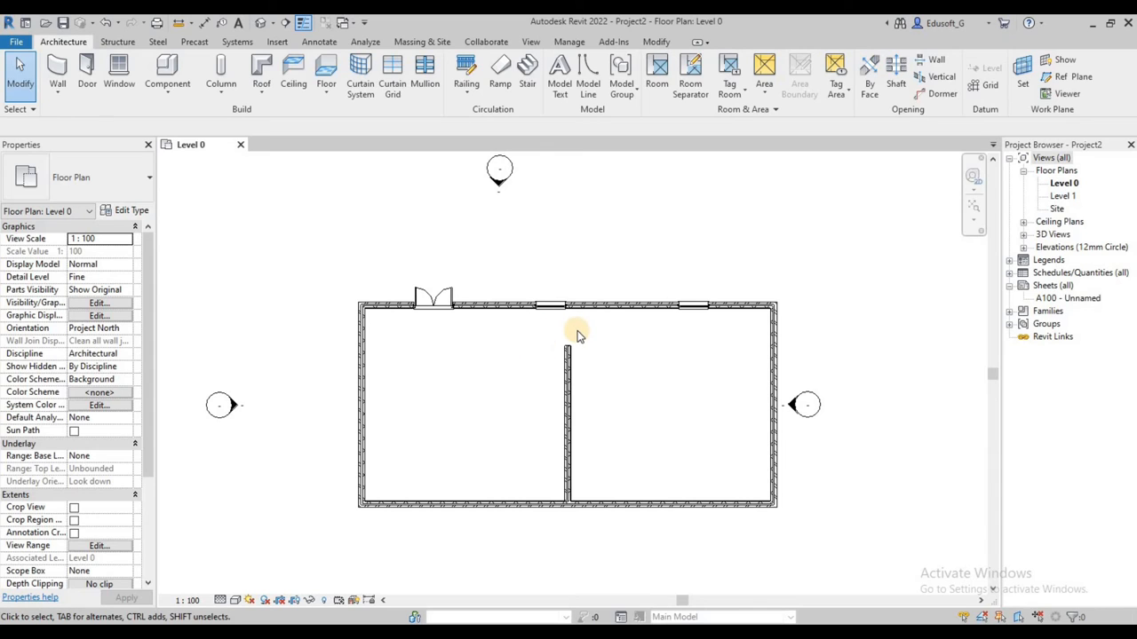
Step: Review the object snap shortcuts and temporary overrides in the Snaps settings
click(567, 44)
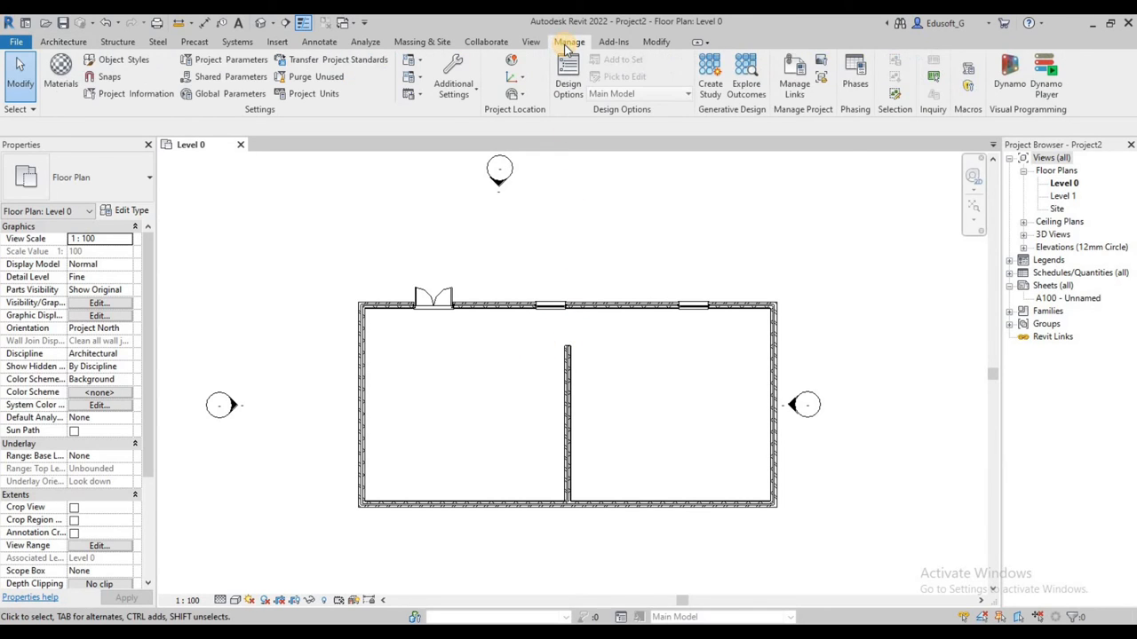
click(104, 79)
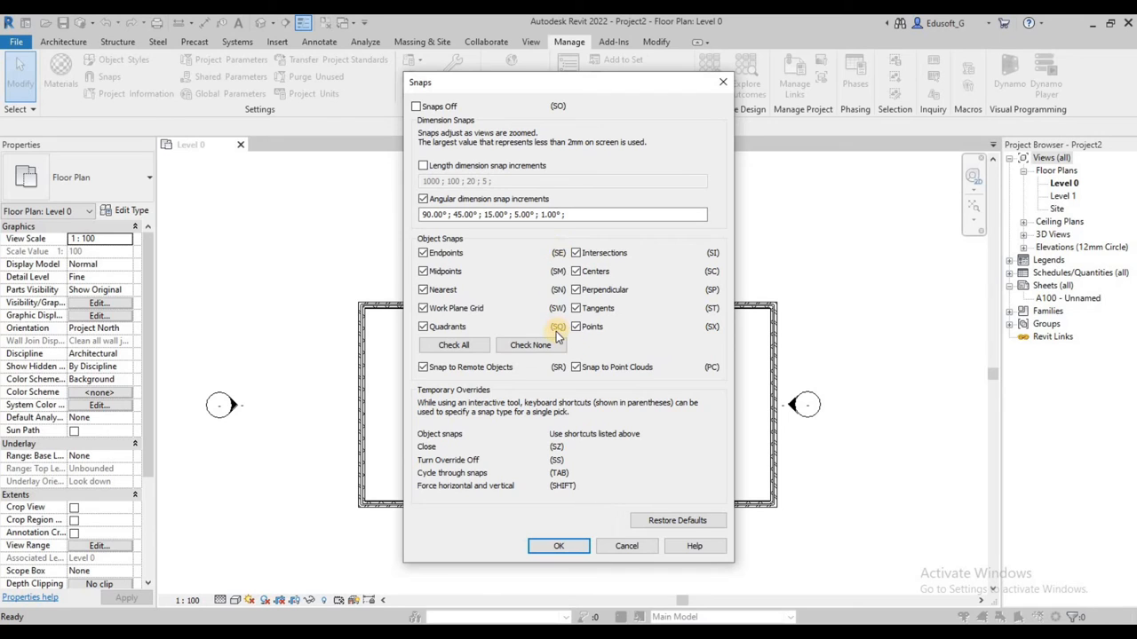
click(559, 546)
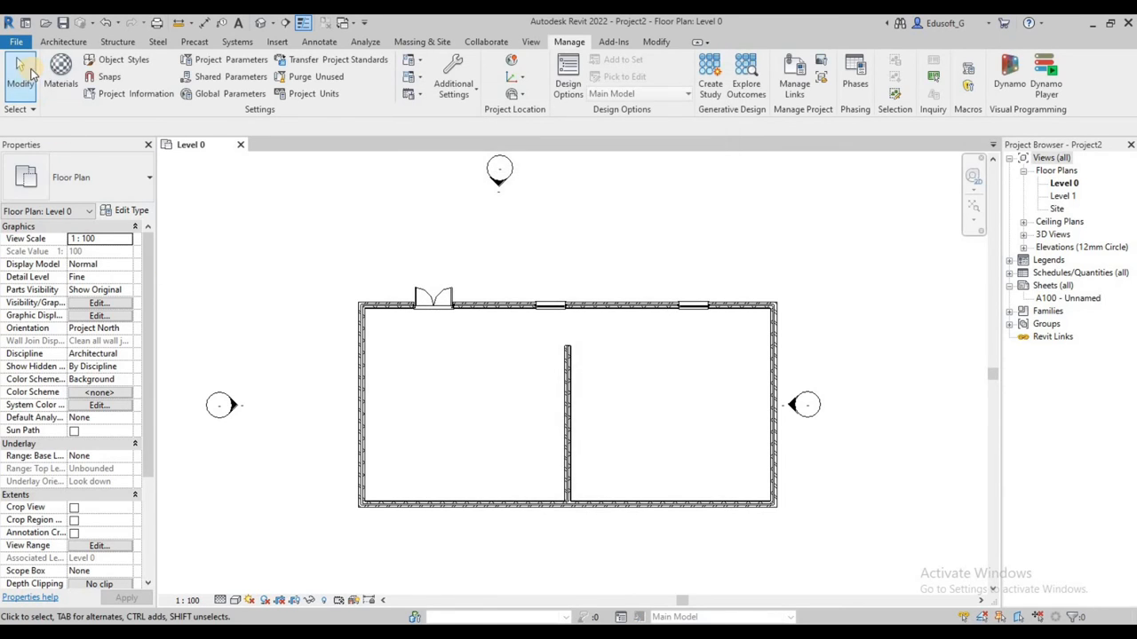
Step: Draw a wall eastward from the middle partition's free end, snapping its start to the partition's endpoint
click(63, 42)
click(53, 71)
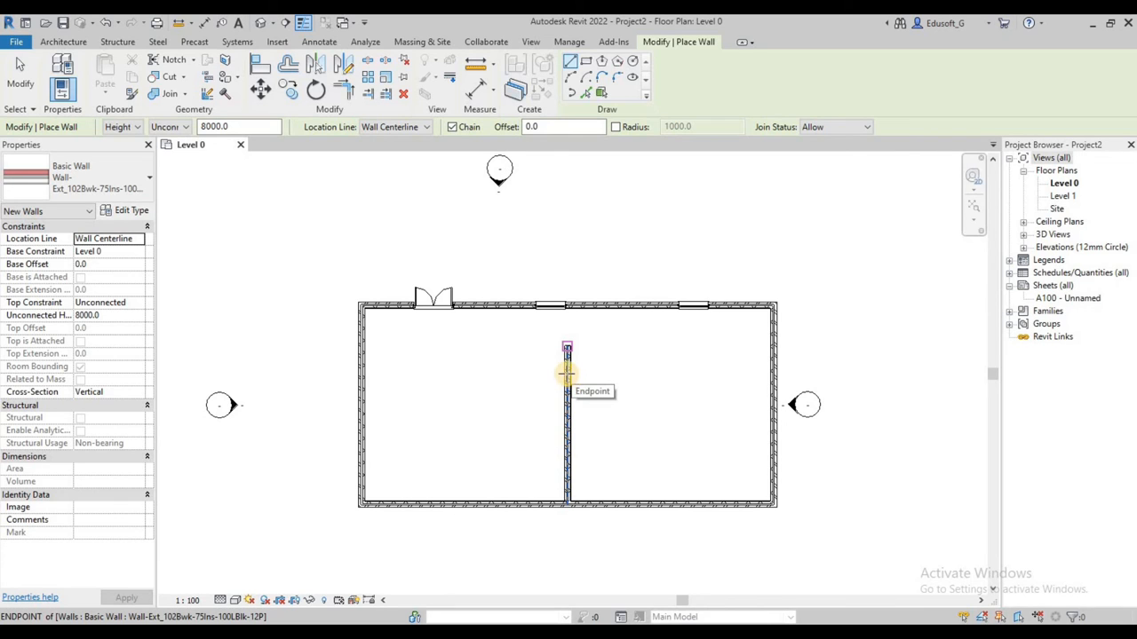
click(566, 347)
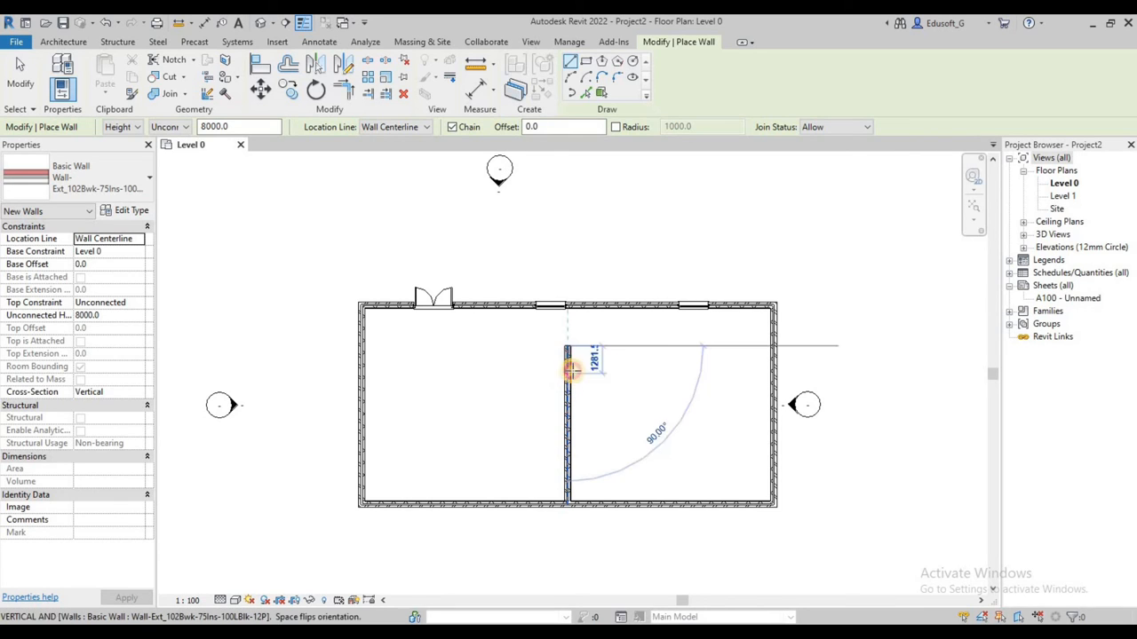
click(699, 345)
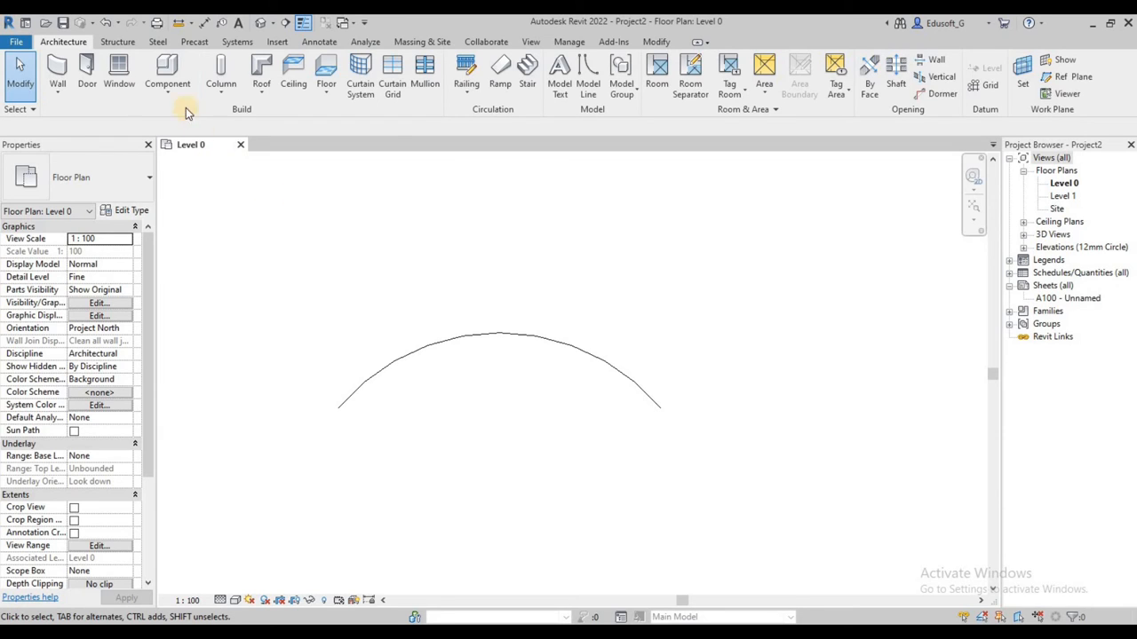
Step: Start placing the M_Chair-Desk component and rotate it before placement so that it aligns with the arc
click(167, 88)
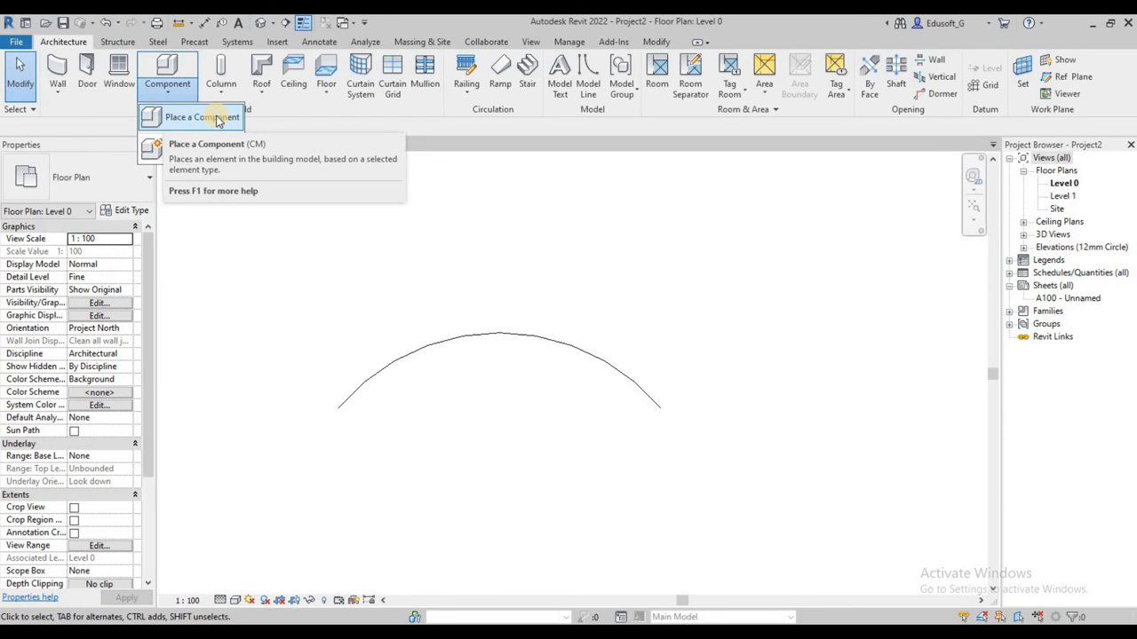
click(218, 119)
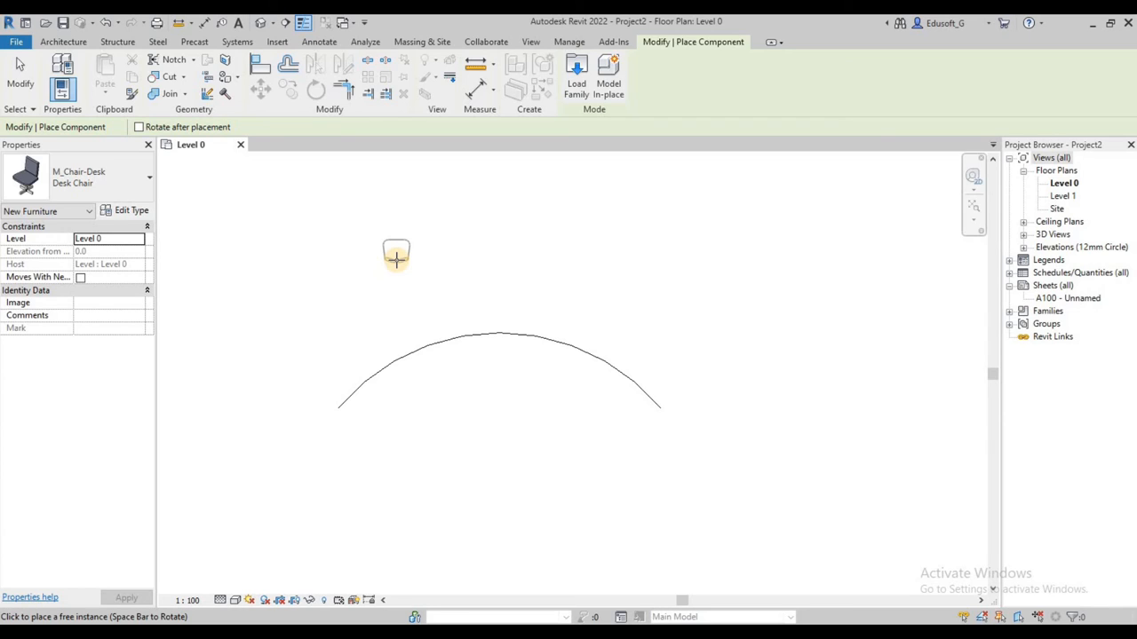
key(space)
key(space)
key(space)
key(space)
key(space)
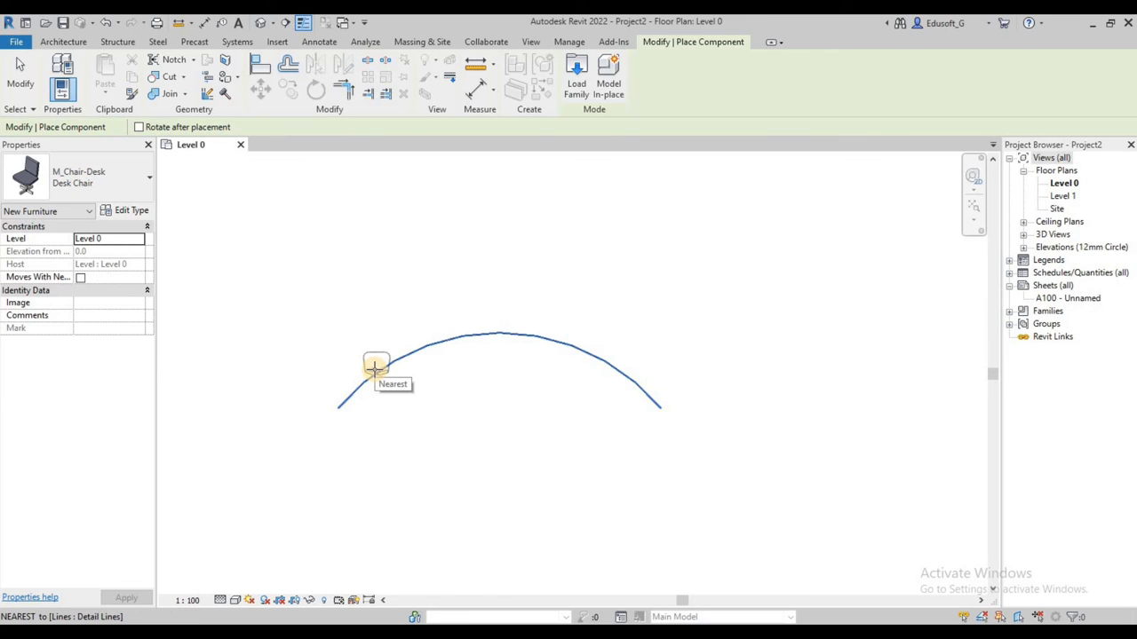
key(space)
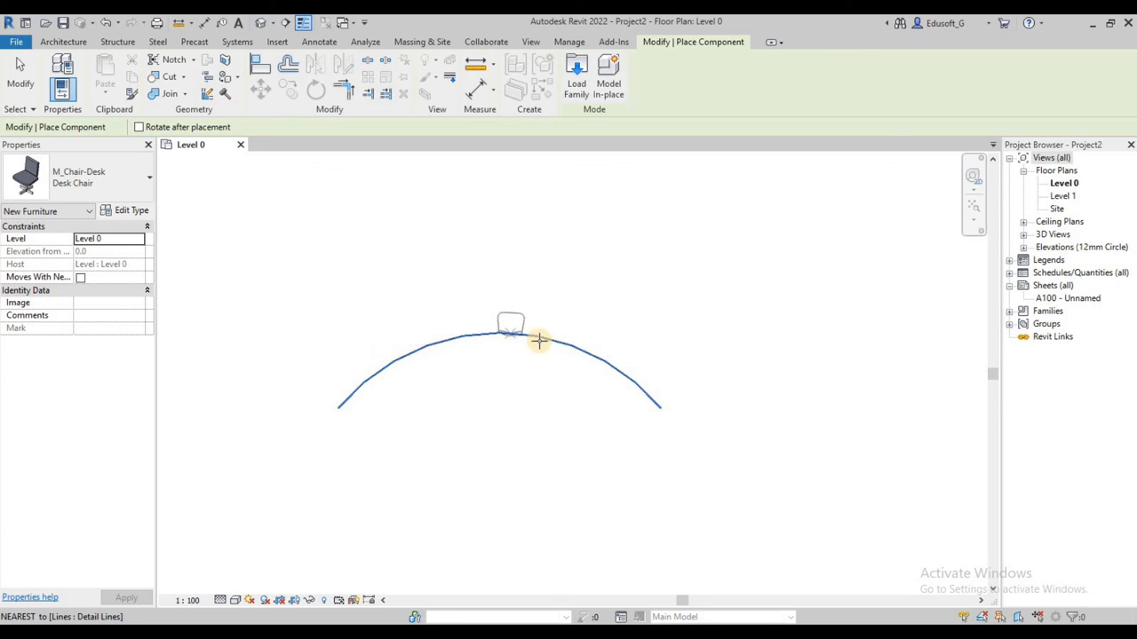
Step: Place eight desk chairs along the outer side of the arc, each one aligned to the curve
click(351, 386)
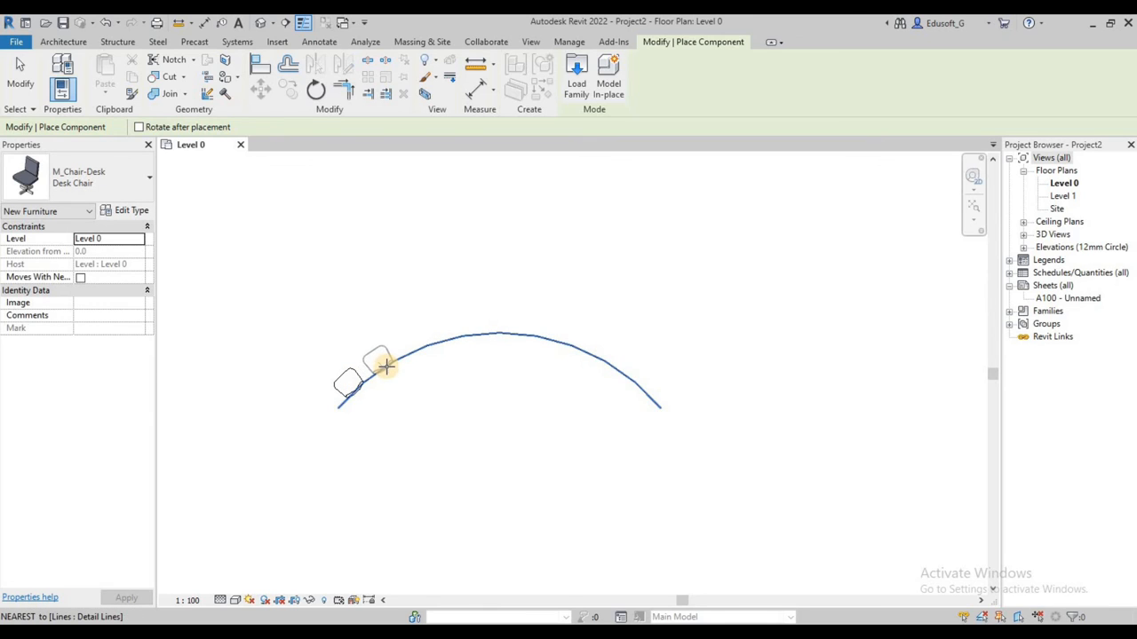
click(381, 358)
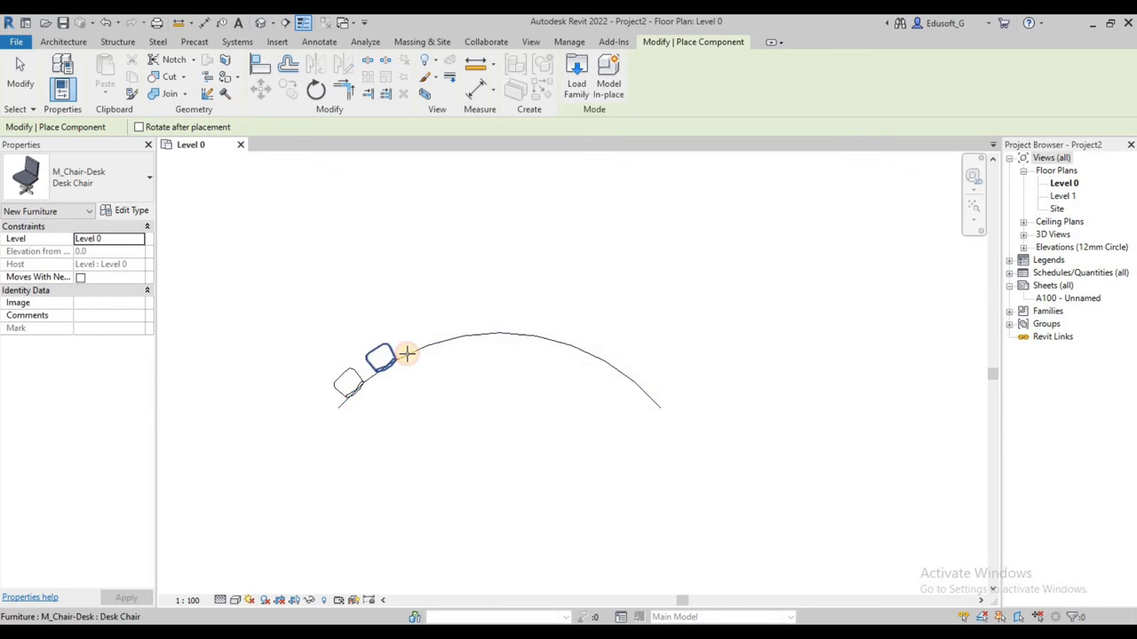
click(474, 331)
click(523, 330)
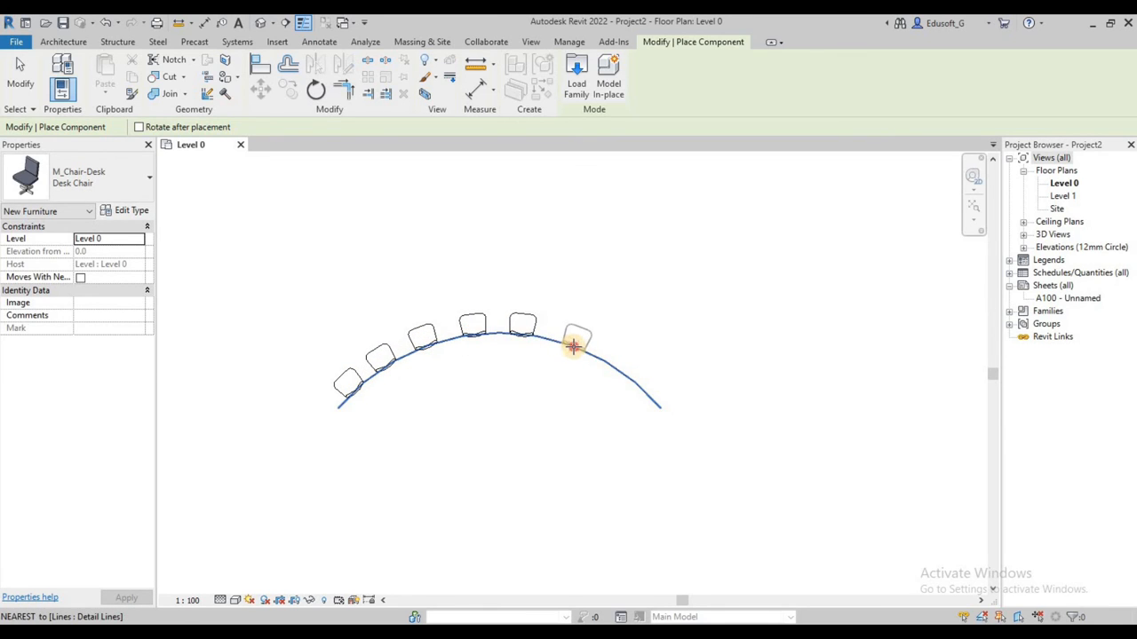
click(574, 347)
click(619, 366)
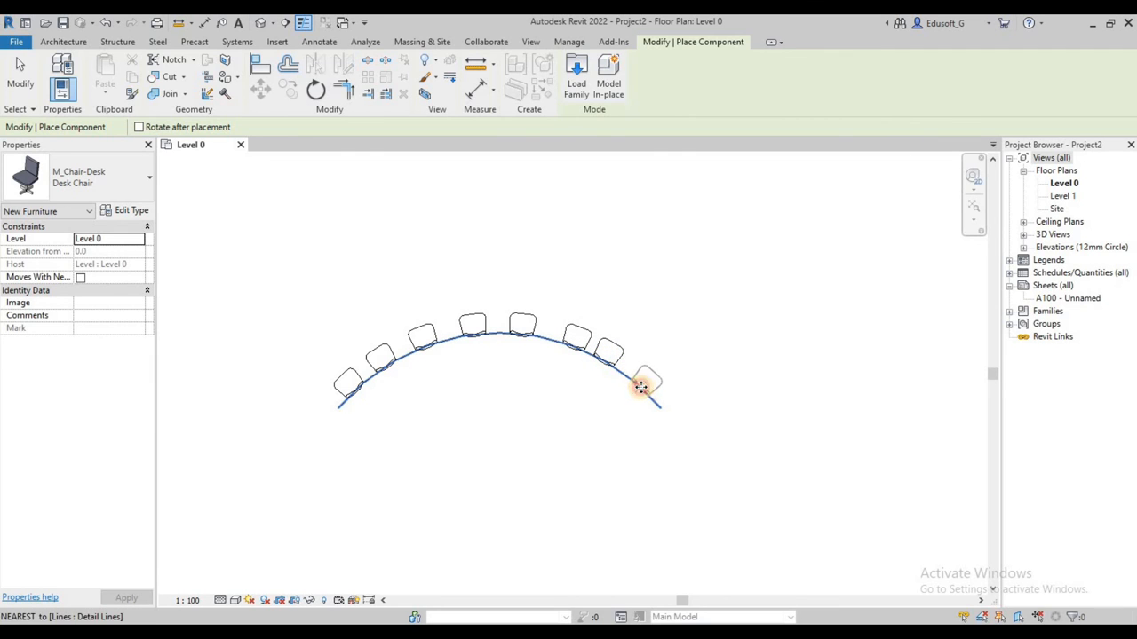
click(640, 386)
click(25, 81)
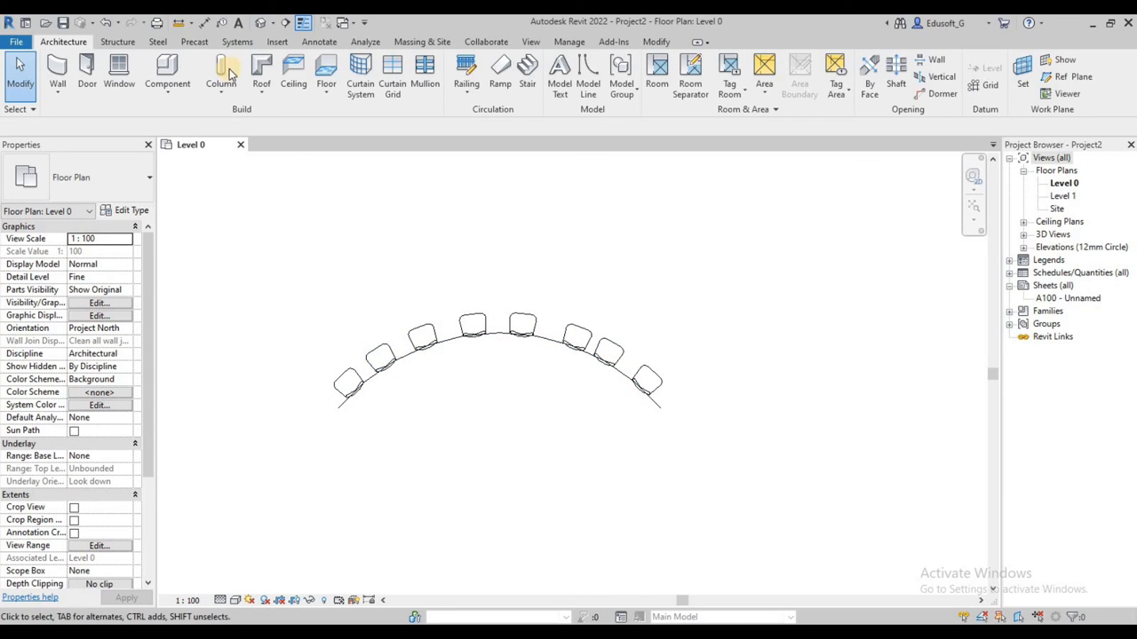
Step: Open the default 3D view and examine the arrangement of the desk chairs
click(260, 24)
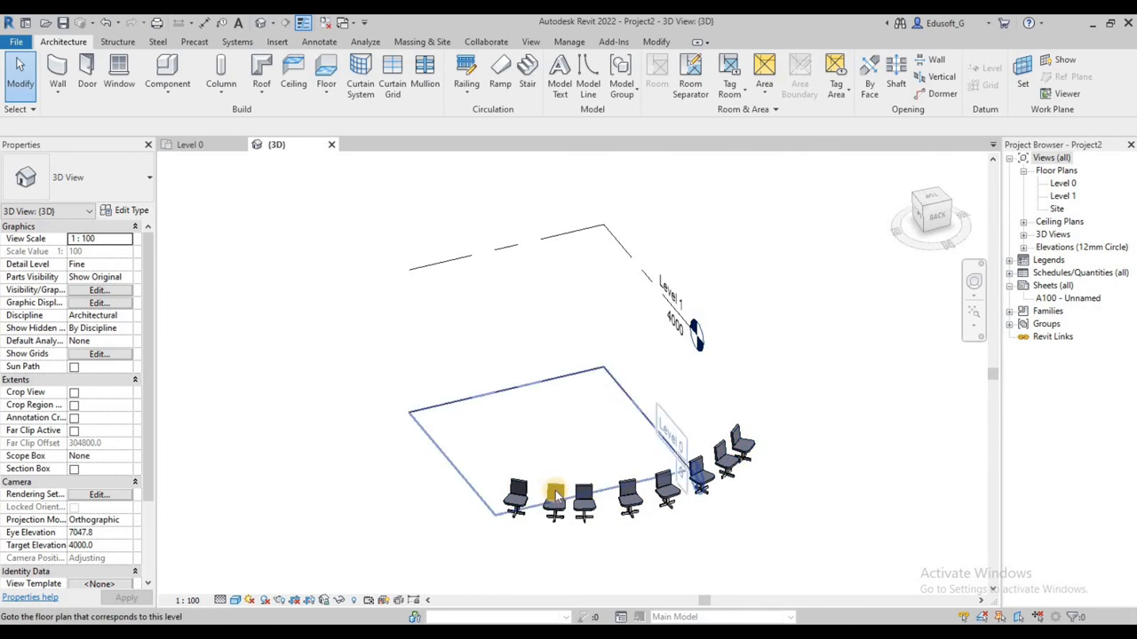
middle_drag(598, 373, 555, 358)
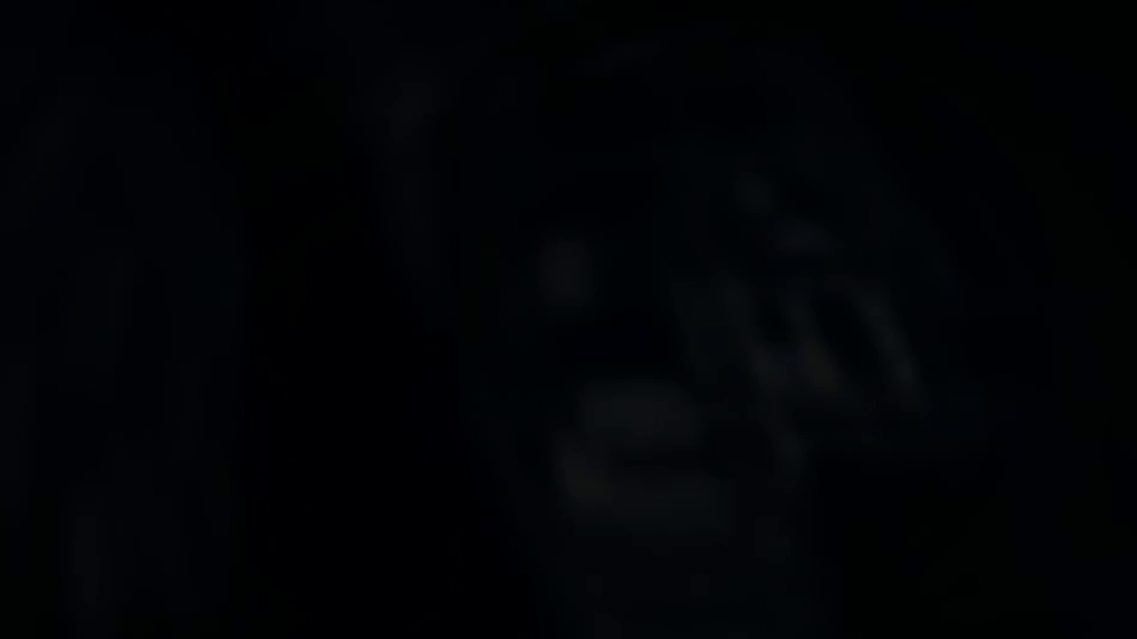